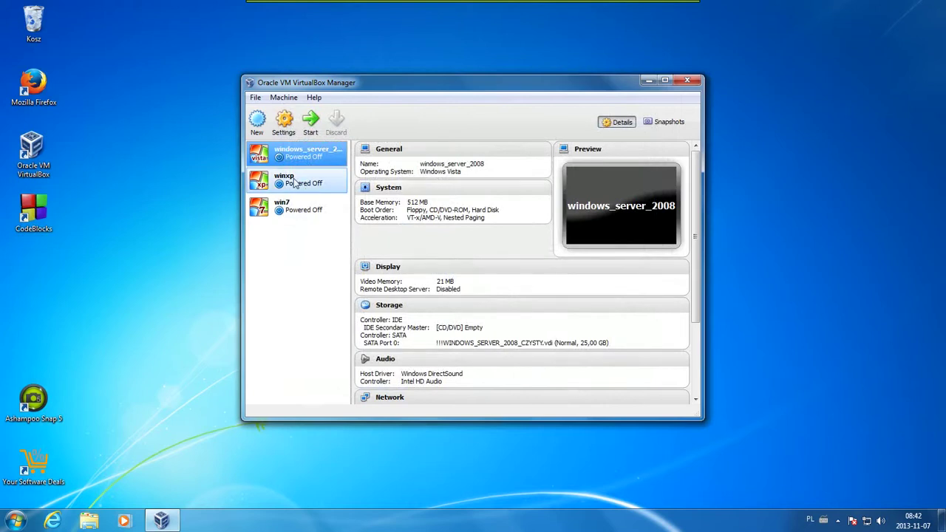
# Attach the winxp adapter to Internal Network 'intnet' with promiscuous mode Allow All, and save
pyautogui.click(296, 188)
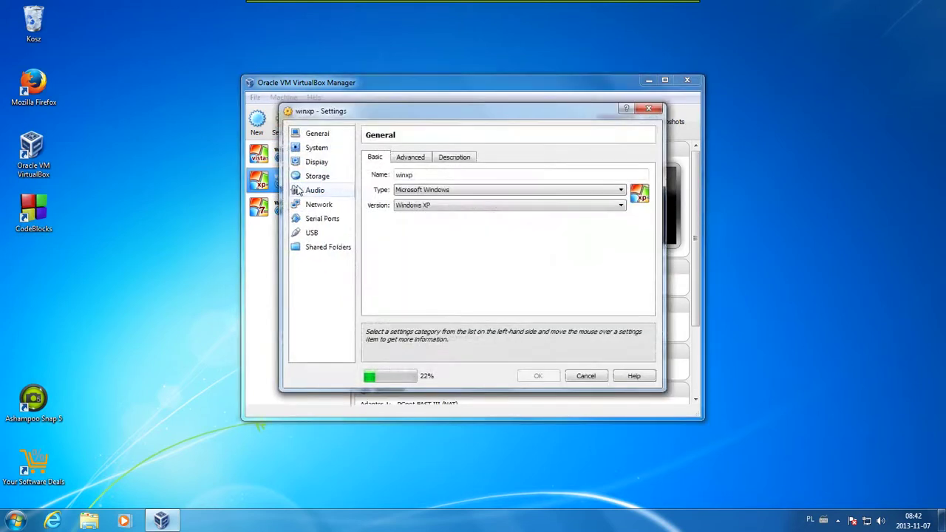
pyautogui.click(310, 205)
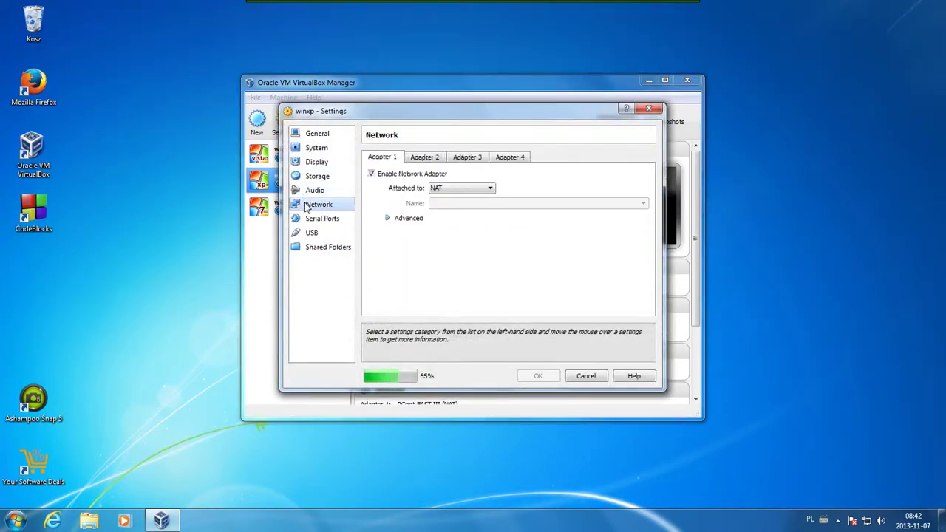
pyautogui.click(477, 189)
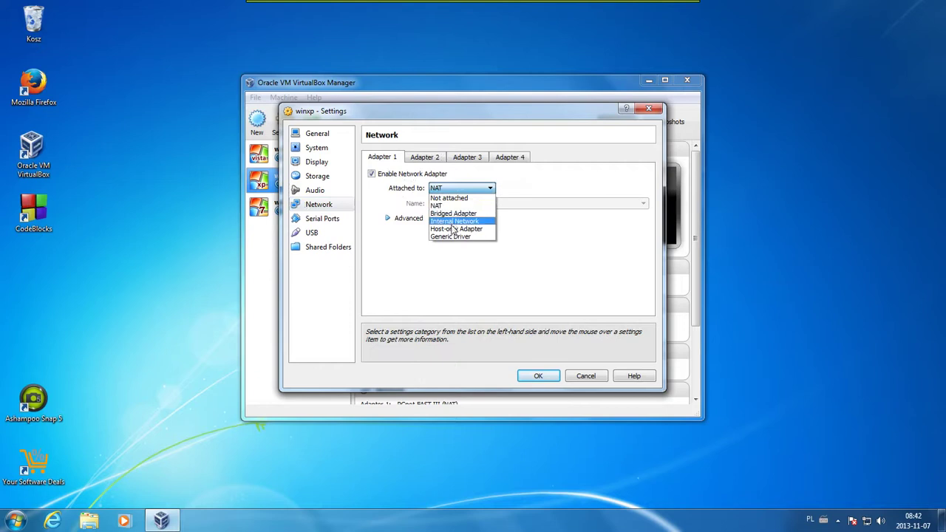
pyautogui.click(452, 221)
pyautogui.click(411, 219)
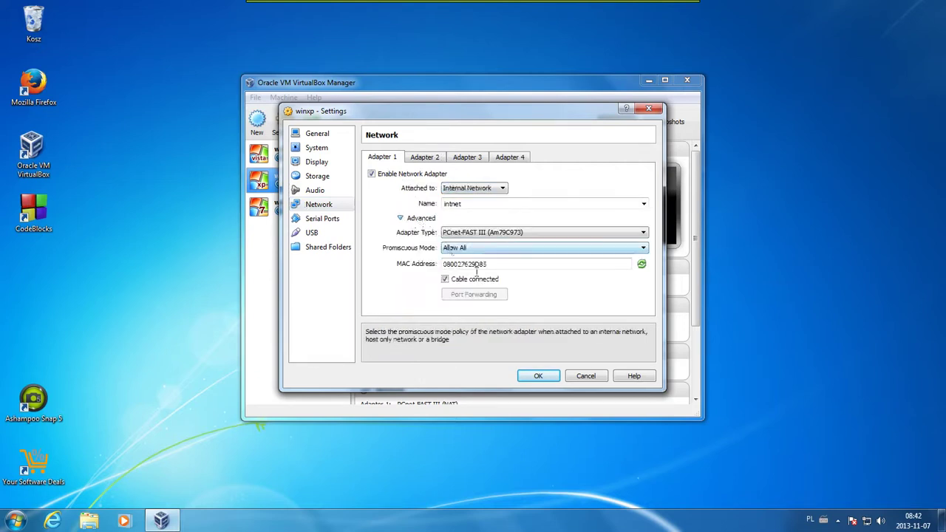
pyautogui.click(536, 377)
# Attach the win7 machine's network adapter to Internal Network 'intnet' and save the settings
pyautogui.click(292, 207)
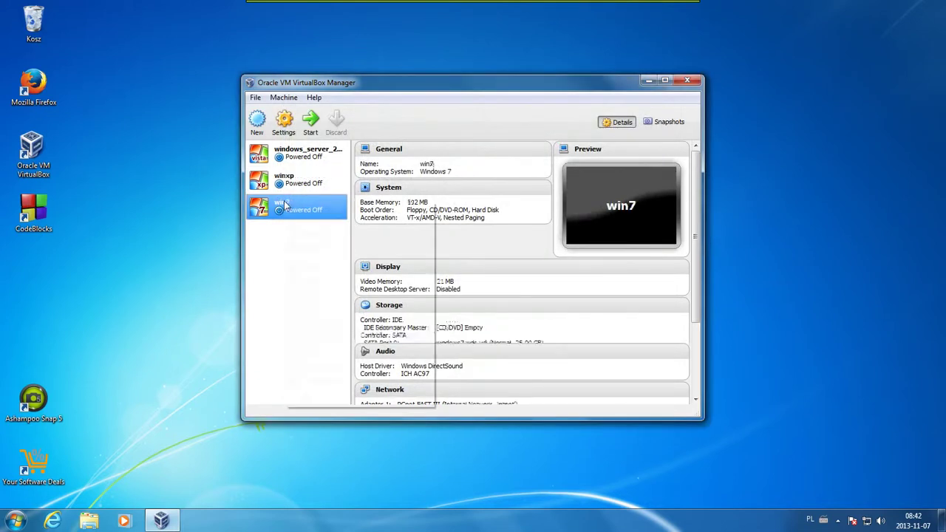
pyautogui.rightClick(288, 204)
pyautogui.click(293, 212)
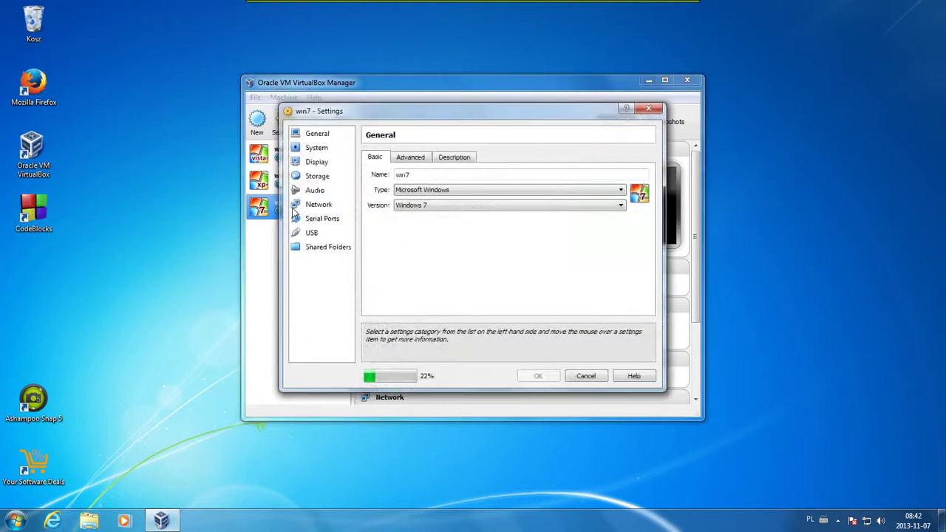
pyautogui.click(311, 205)
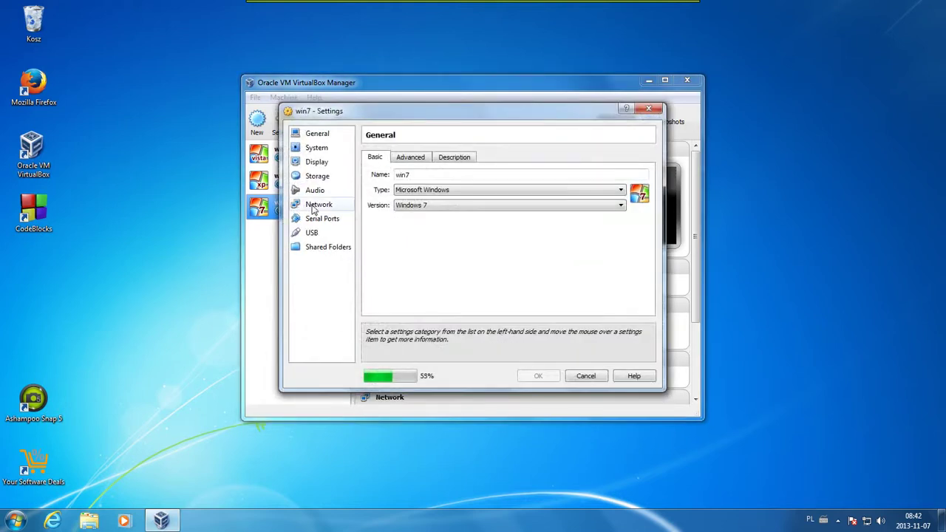
pyautogui.click(458, 188)
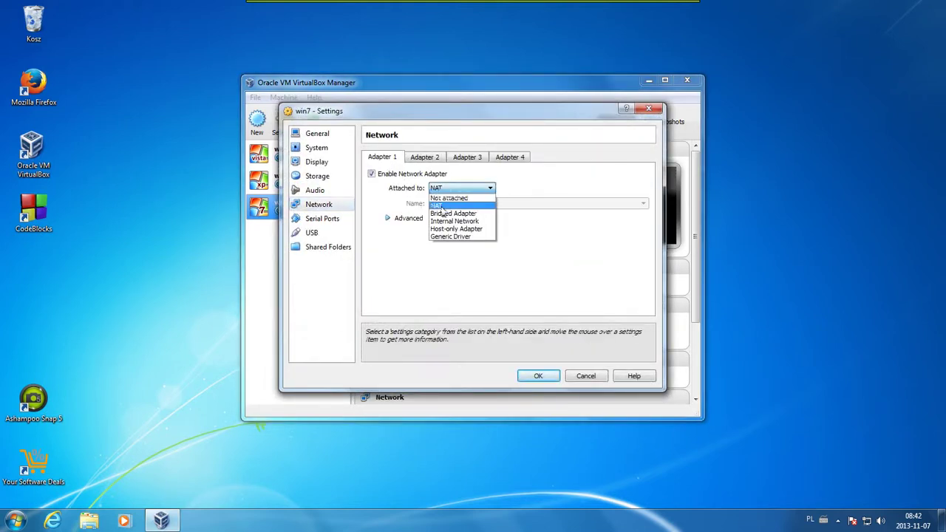
pyautogui.click(454, 216)
pyautogui.click(388, 219)
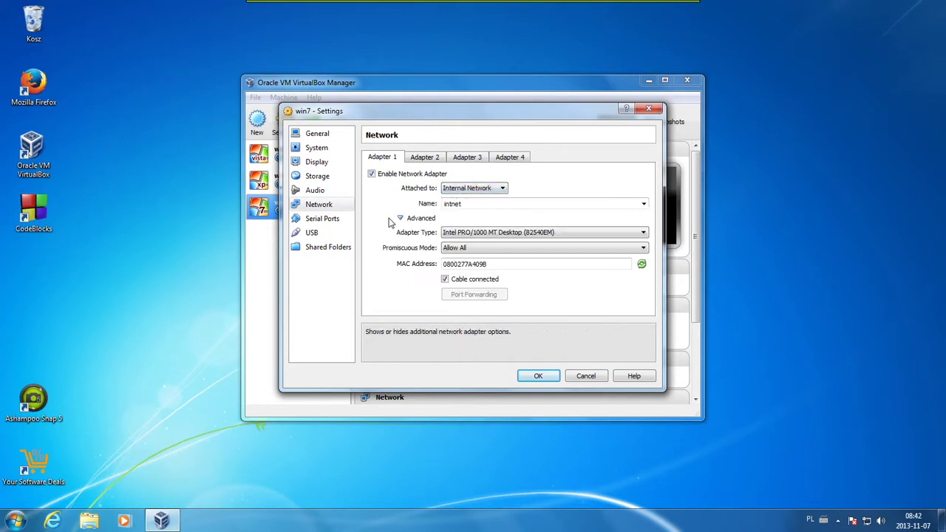
pyautogui.click(537, 376)
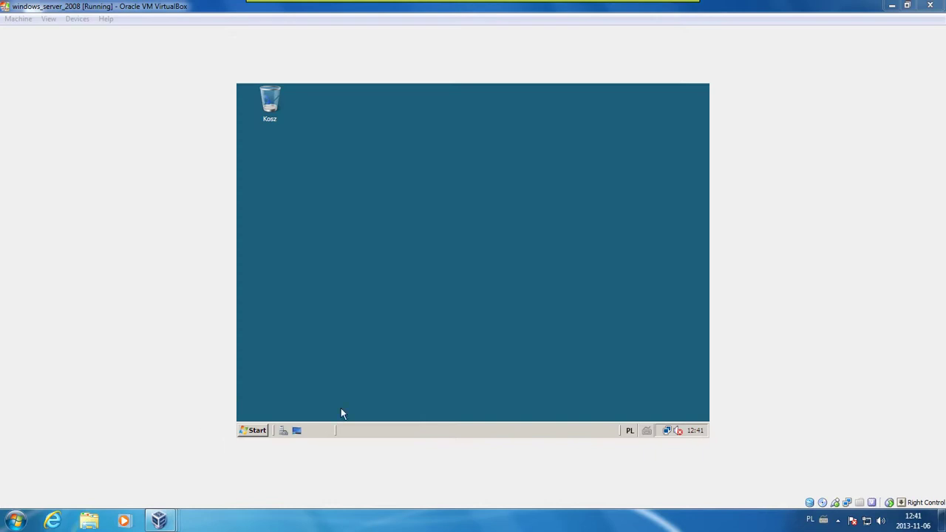
# Open TCP/IPv4 properties of Local Area Connection via Network and Sharing Center's connection list
pyautogui.rightClick(668, 432)
pyautogui.click(653, 421)
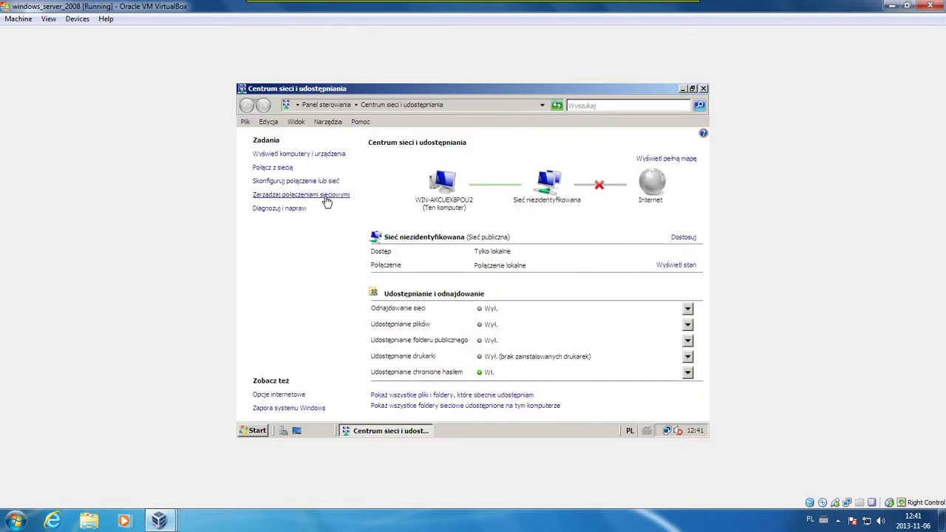
pyautogui.click(325, 196)
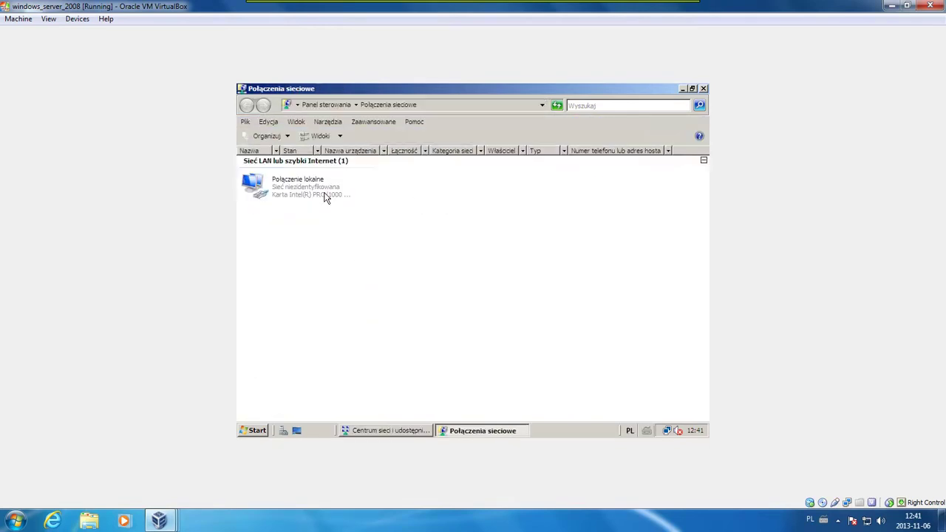
pyautogui.click(322, 192)
pyautogui.rightClick(322, 192)
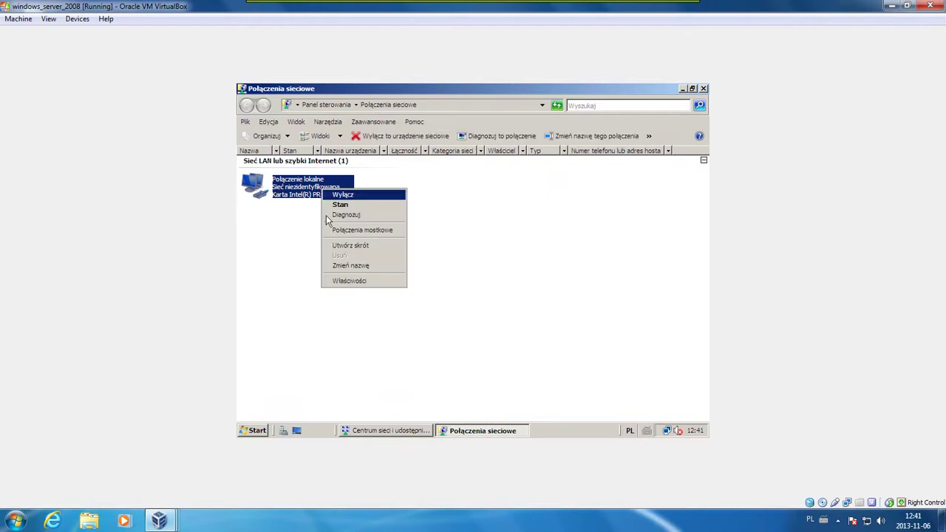
pyautogui.click(338, 279)
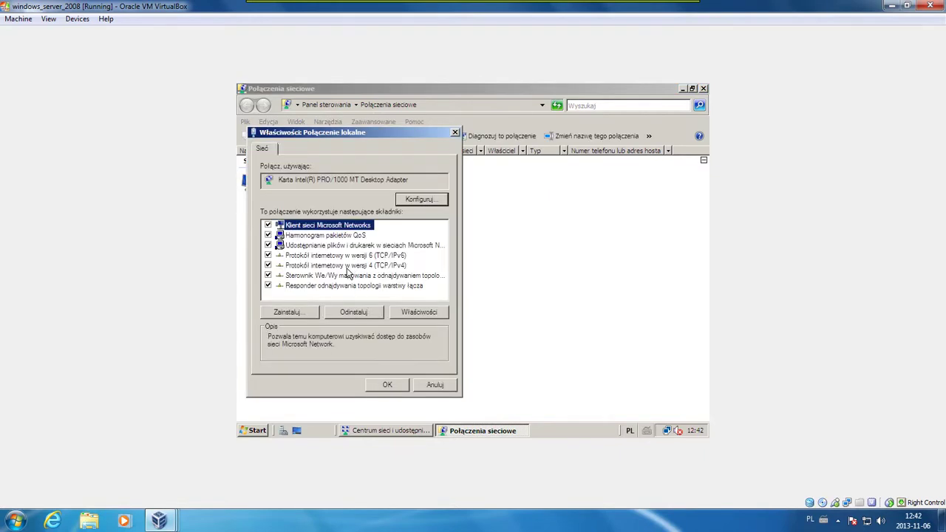
pyautogui.doubleClick(347, 267)
# Give Local Area Connection static IP 192.168.1.1 with mask 255.255.255.0 and close both dialogs
pyautogui.click(352, 244)
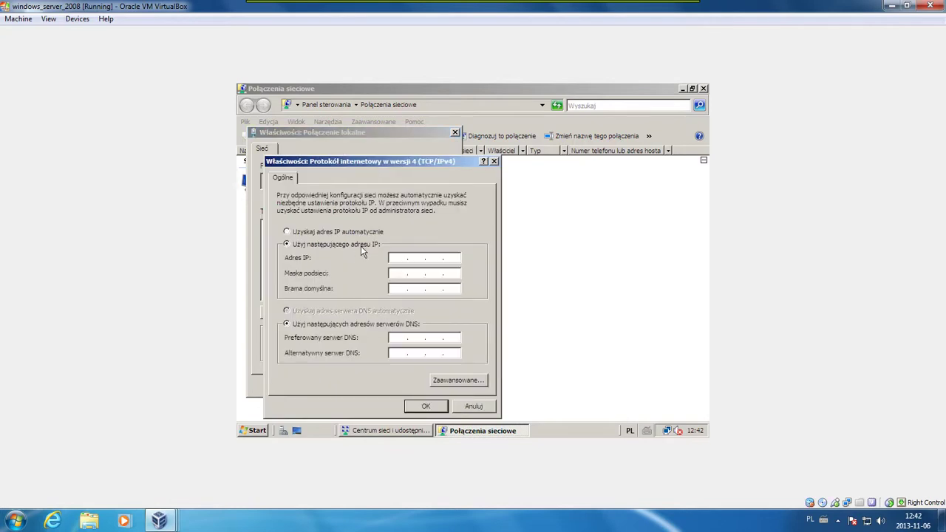
pyautogui.click(392, 257)
pyautogui.write('192.168.1.1')
pyautogui.click(400, 271)
pyautogui.click(442, 408)
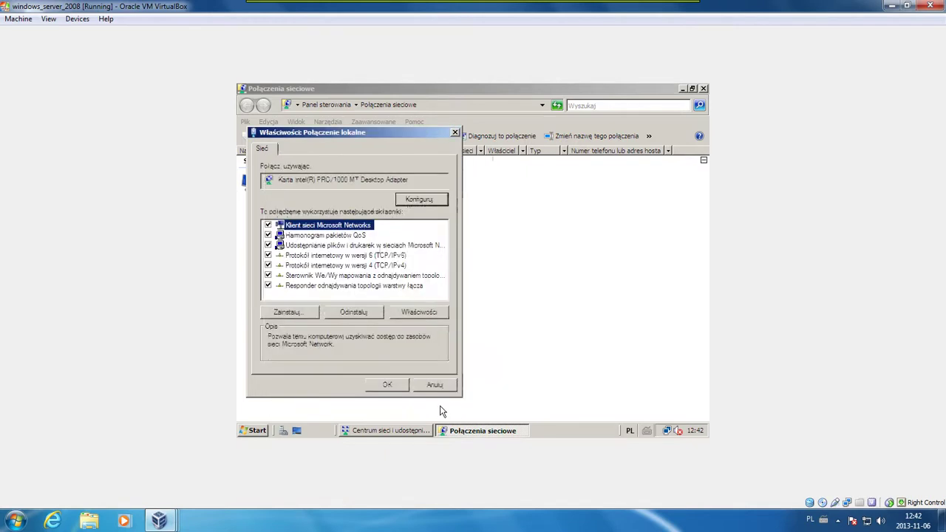
pyautogui.click(391, 383)
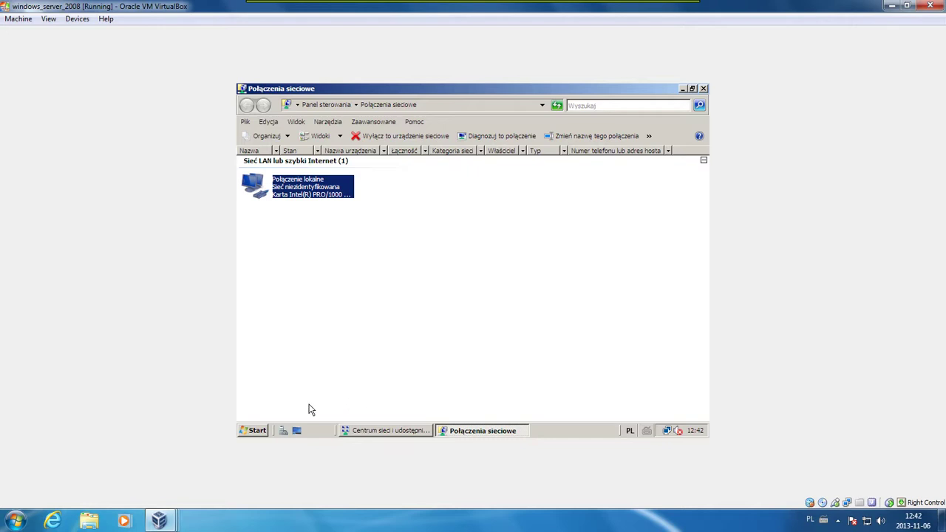
# From Control Panel, set network 'Sieć 2' to a Home location and open User Accounts
pyautogui.click(265, 431)
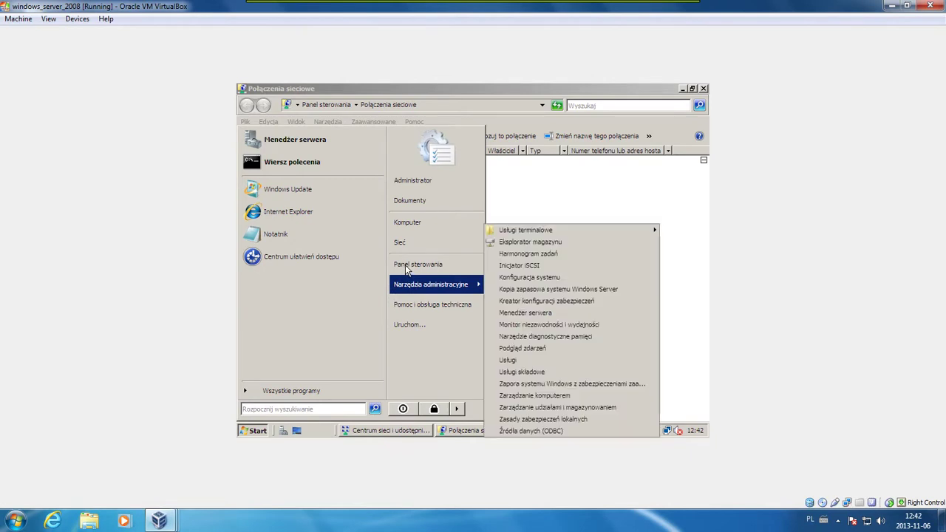
pyautogui.click(405, 266)
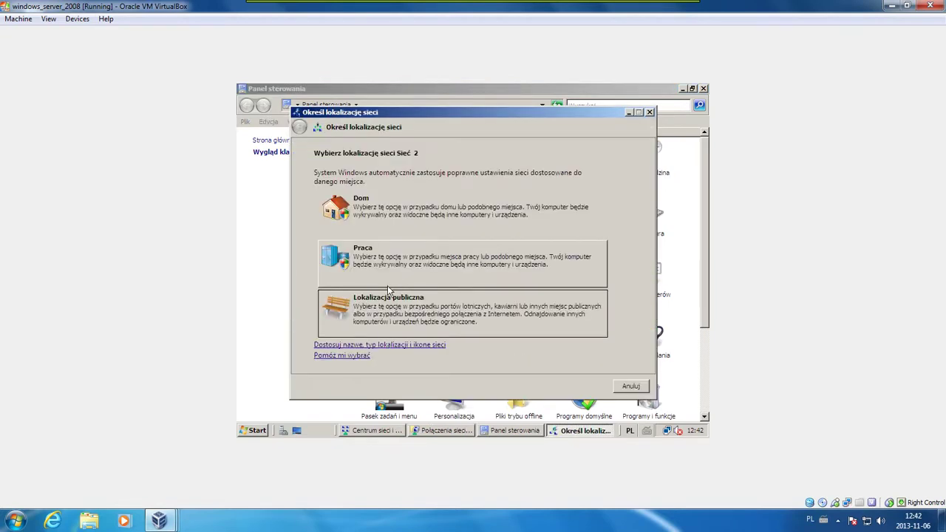
pyautogui.click(379, 207)
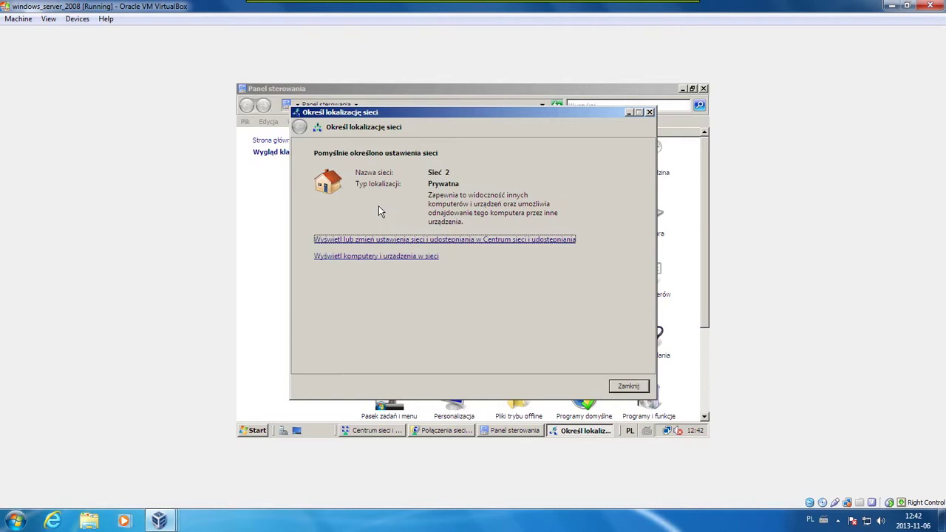
pyautogui.click(628, 386)
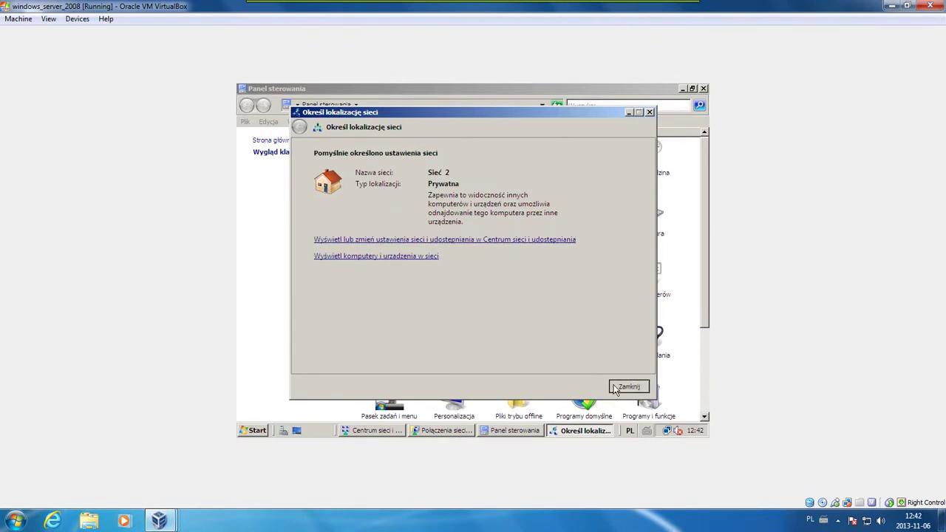
pyautogui.doubleClick(392, 284)
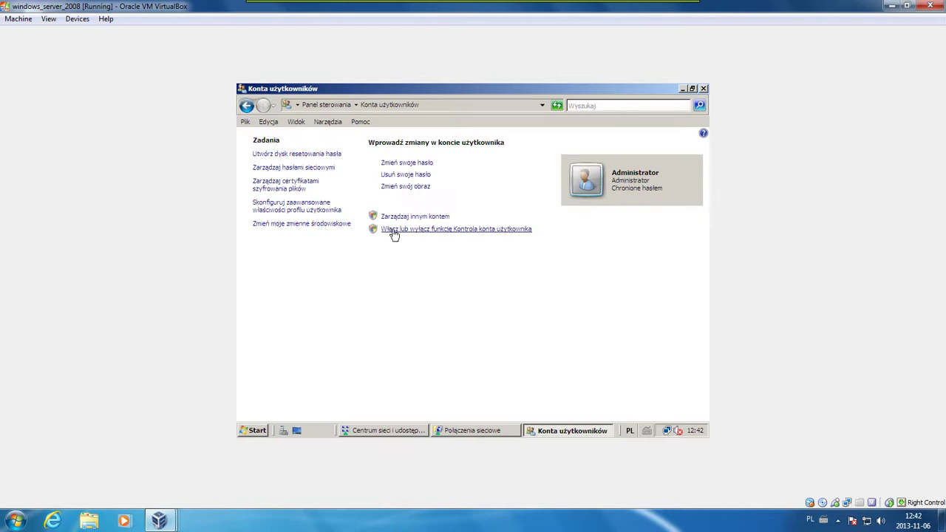
# Create a new user account with the Administrator account type, entering the user's name
pyautogui.click(395, 220)
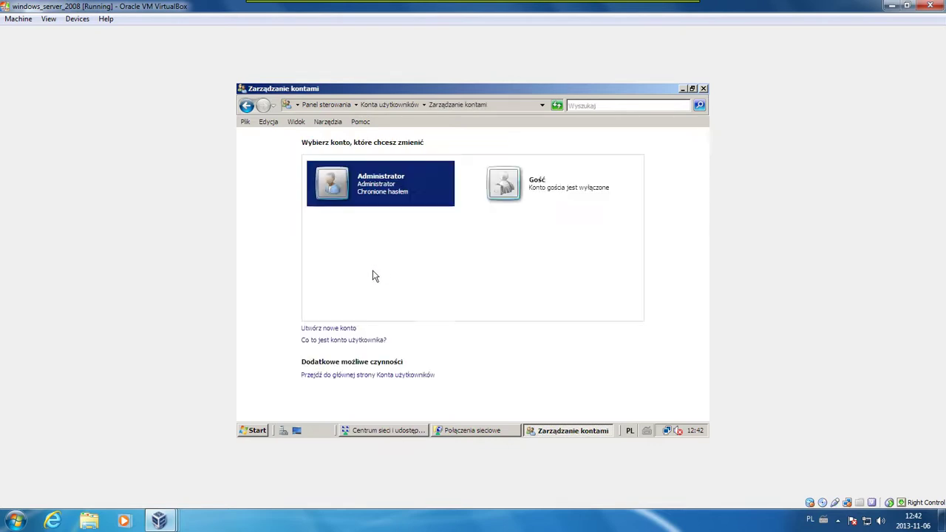
pyautogui.click(345, 329)
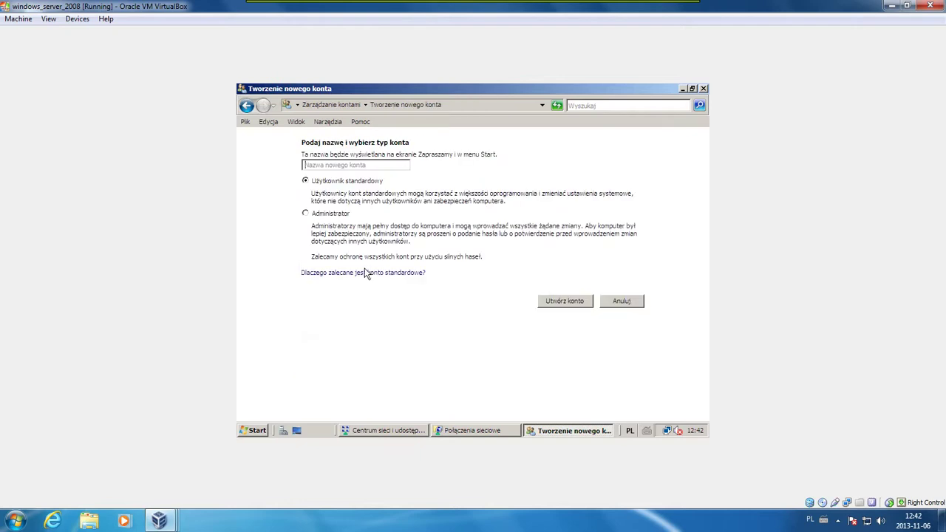
pyautogui.click(305, 214)
pyautogui.write('Grzesiek')
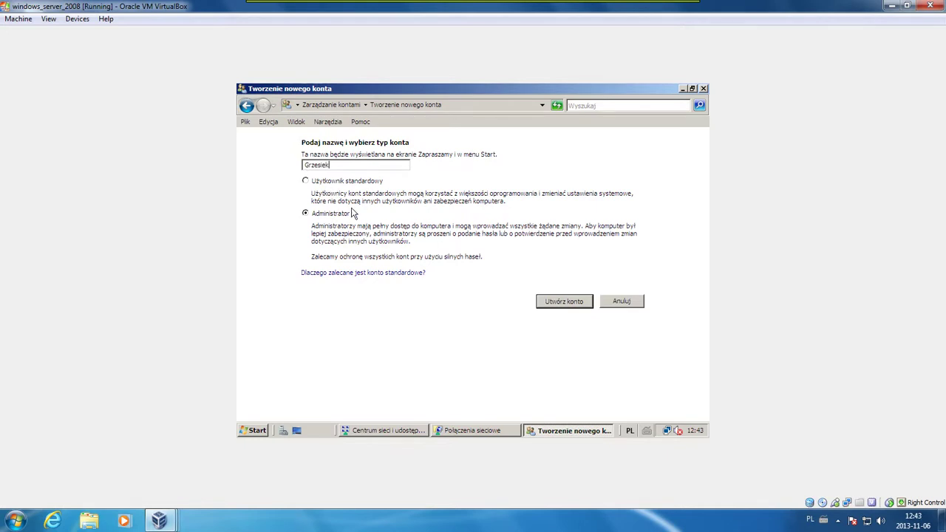
pyautogui.click(564, 302)
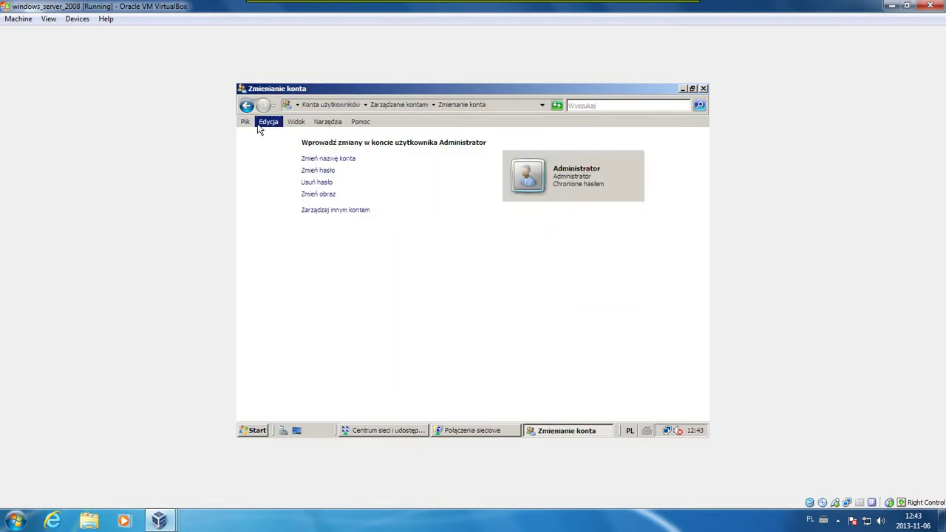
# Set a password on the second administrator account and return to the account list
pyautogui.click(248, 106)
pyautogui.click(521, 181)
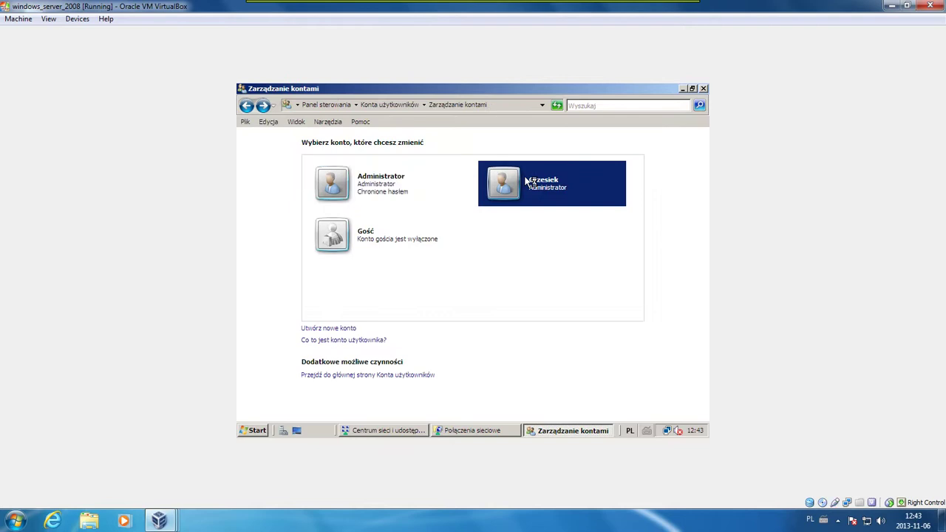
pyautogui.click(332, 170)
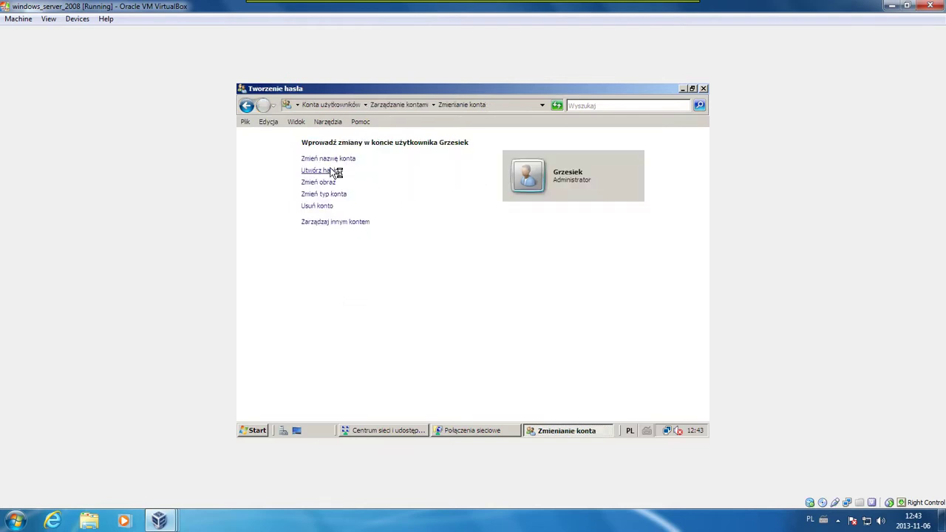
pyautogui.write('a')
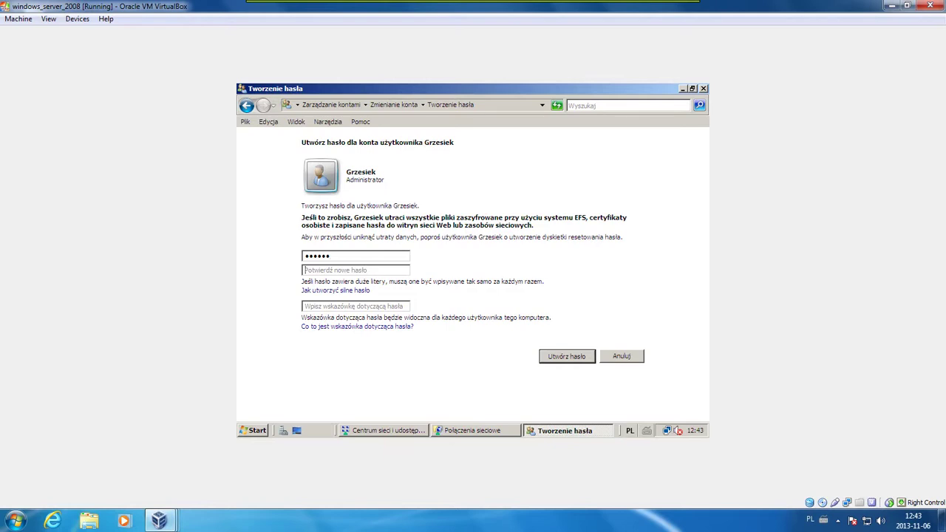
pyautogui.write('aa')
pyautogui.click(551, 356)
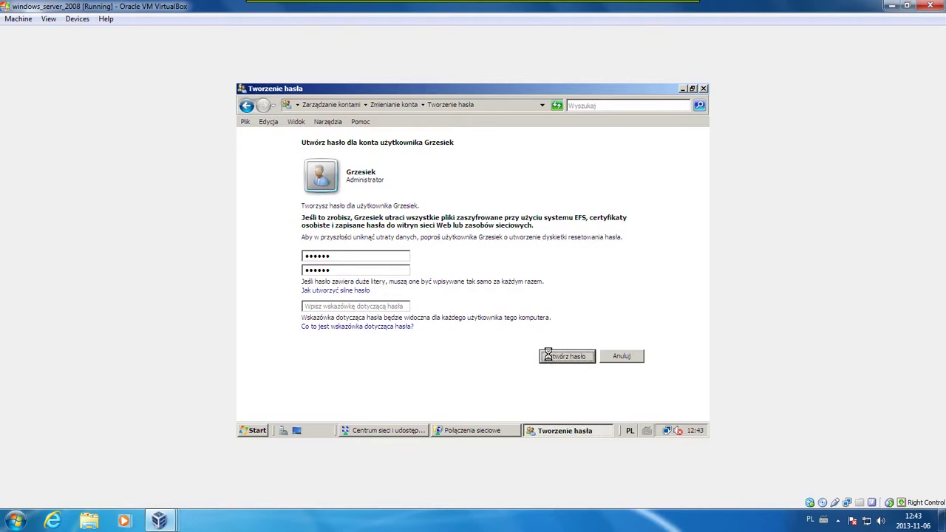
pyautogui.click(247, 106)
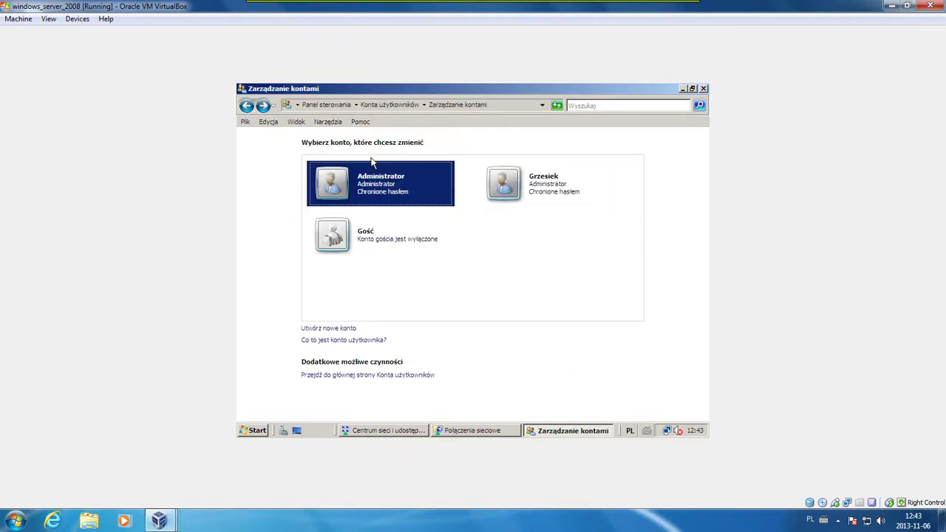
# Create another account of Administrator type, entering the user's name
pyautogui.click(348, 328)
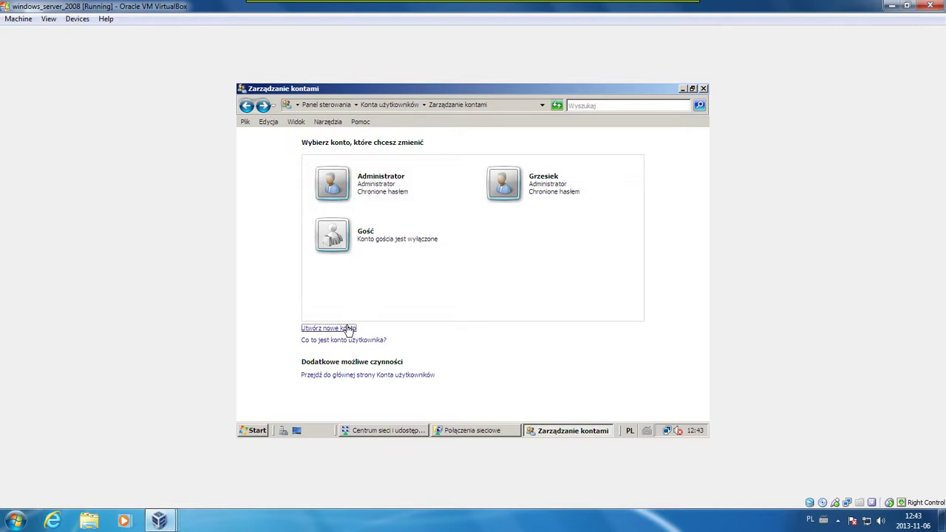
pyautogui.write('Darek')
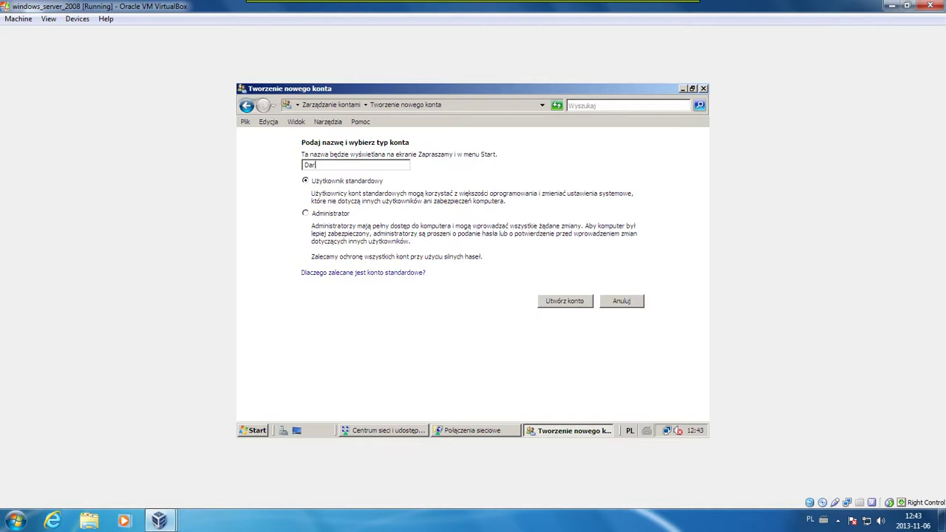
pyautogui.click(343, 215)
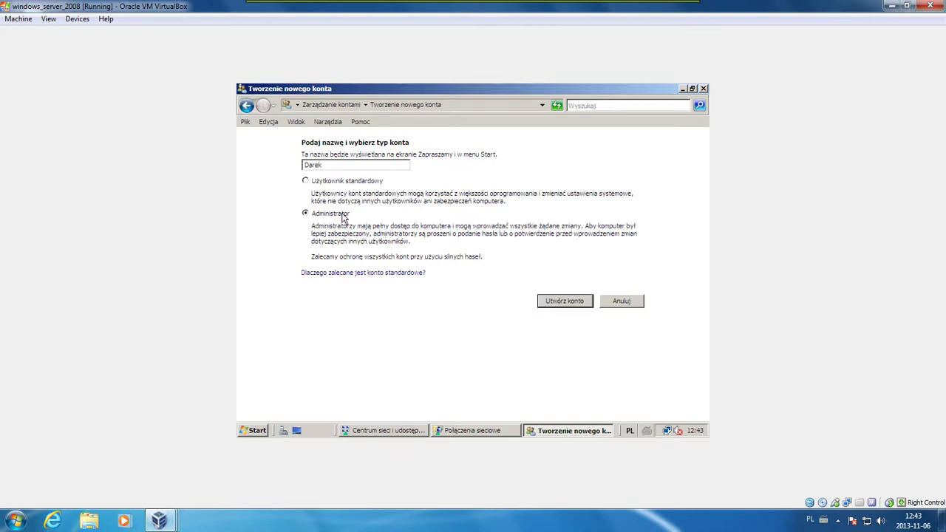
pyautogui.click(557, 302)
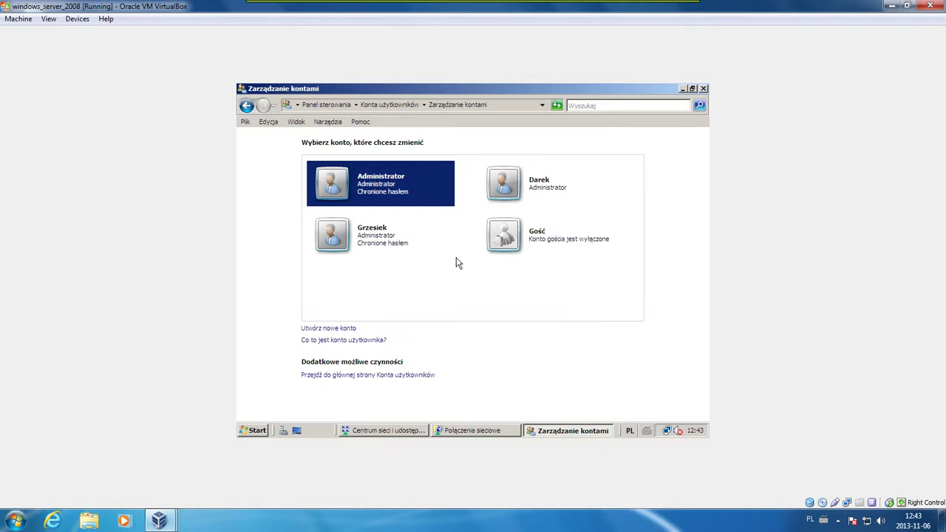
# Give the newly created administrator account a password
pyautogui.click(494, 190)
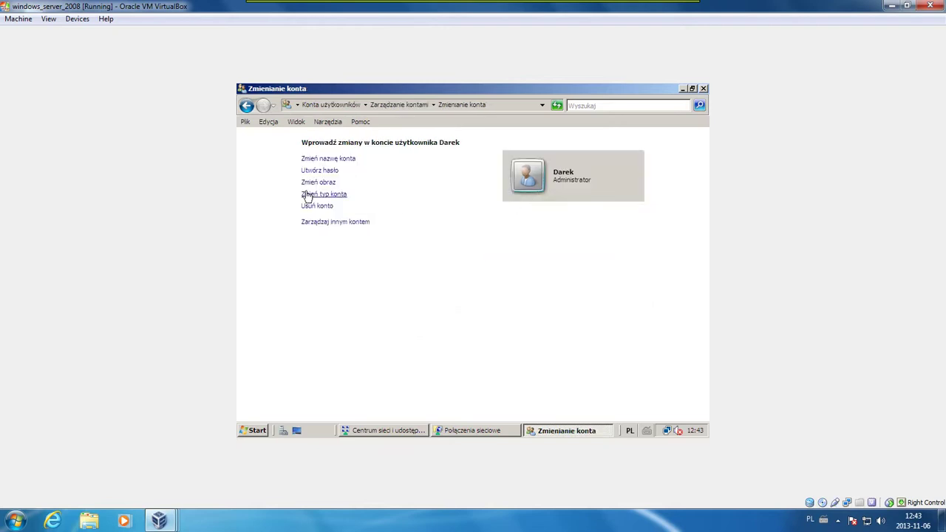
pyautogui.click(318, 171)
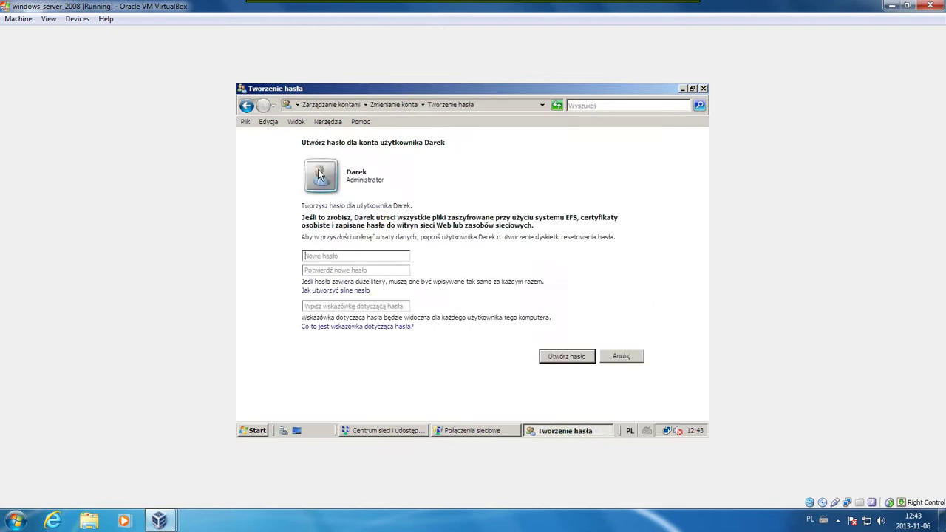
pyautogui.write('•••')
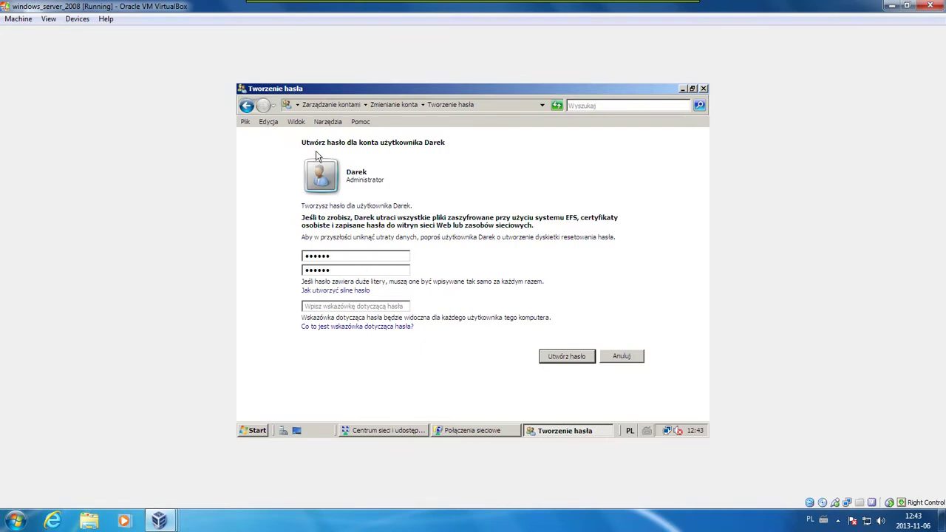
pyautogui.click(553, 357)
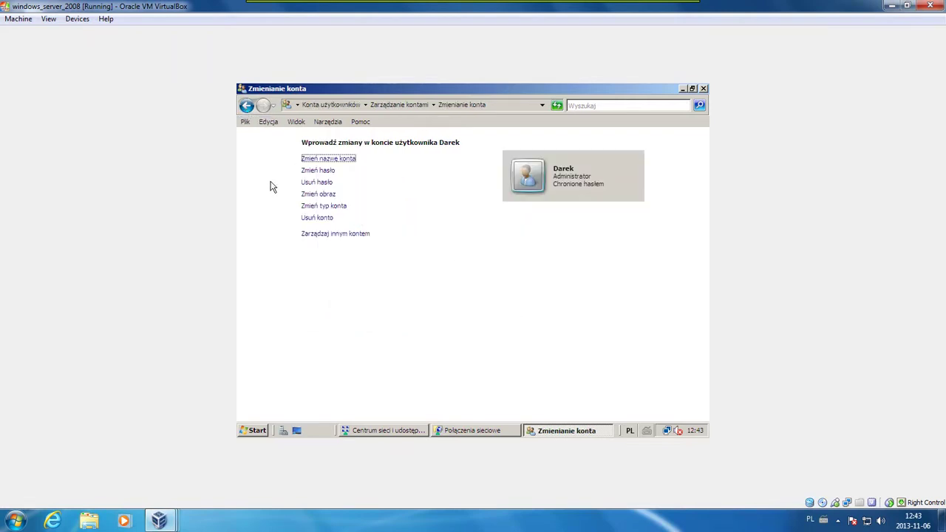
# Launch Server Manager, select Roles, and start the Add Roles Wizard
pyautogui.click(284, 429)
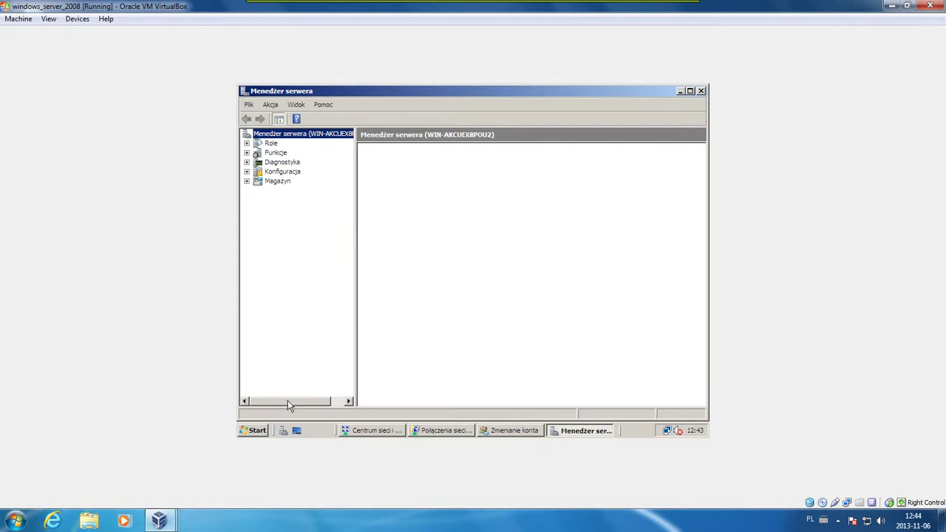
pyautogui.click(272, 144)
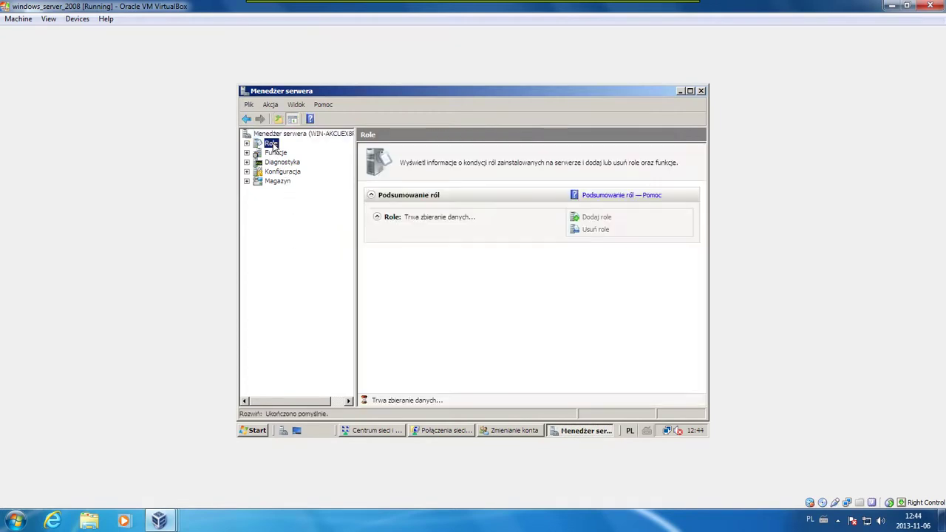
pyautogui.click(591, 219)
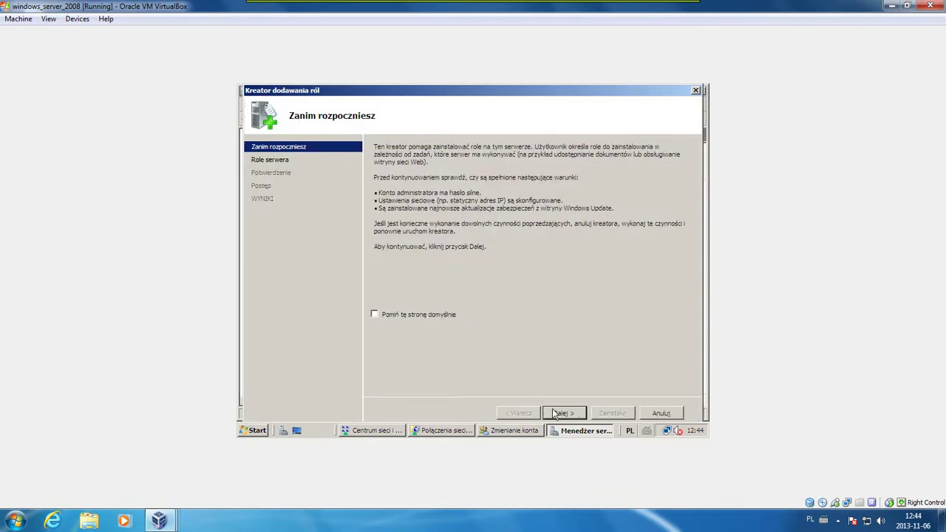
# Select the Usługi terminalowe role with the Serwer terminali role service
pyautogui.click(556, 413)
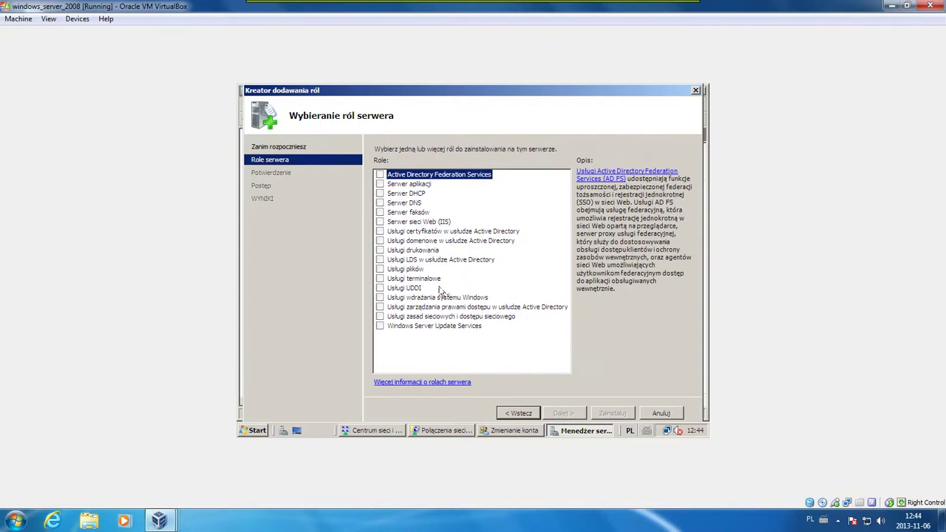
pyautogui.click(416, 280)
pyautogui.click(380, 278)
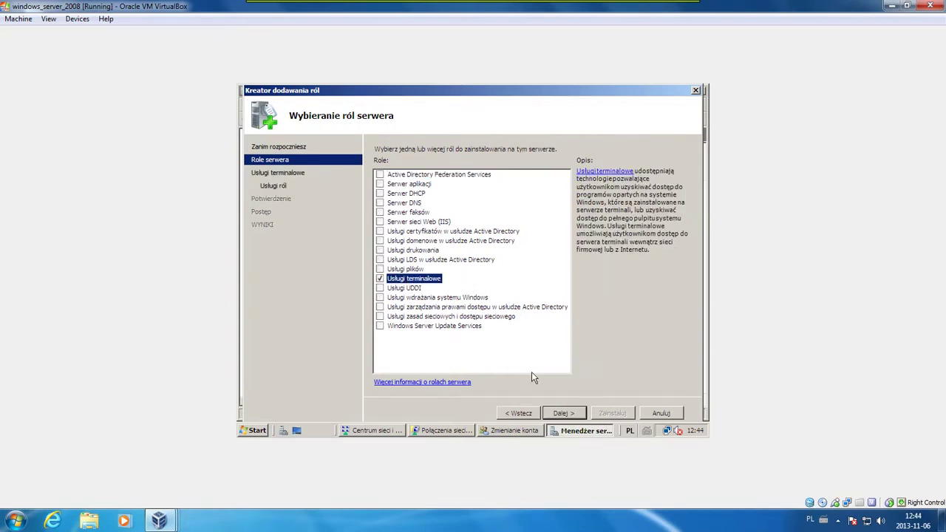
pyautogui.click(562, 413)
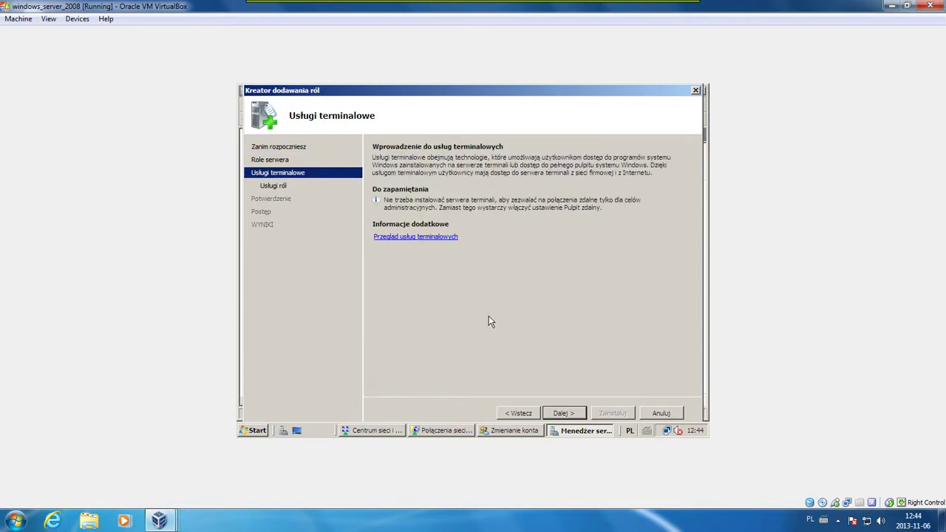
pyautogui.click(560, 411)
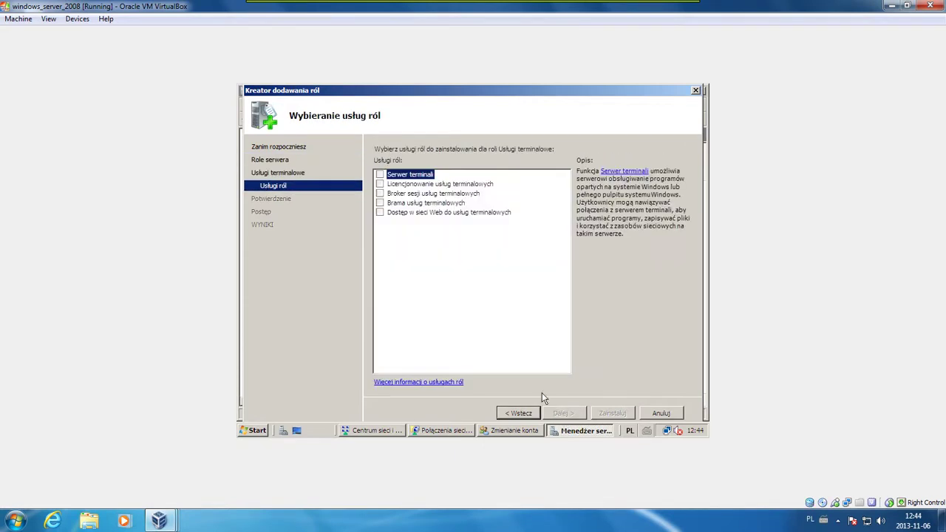
pyautogui.click(380, 176)
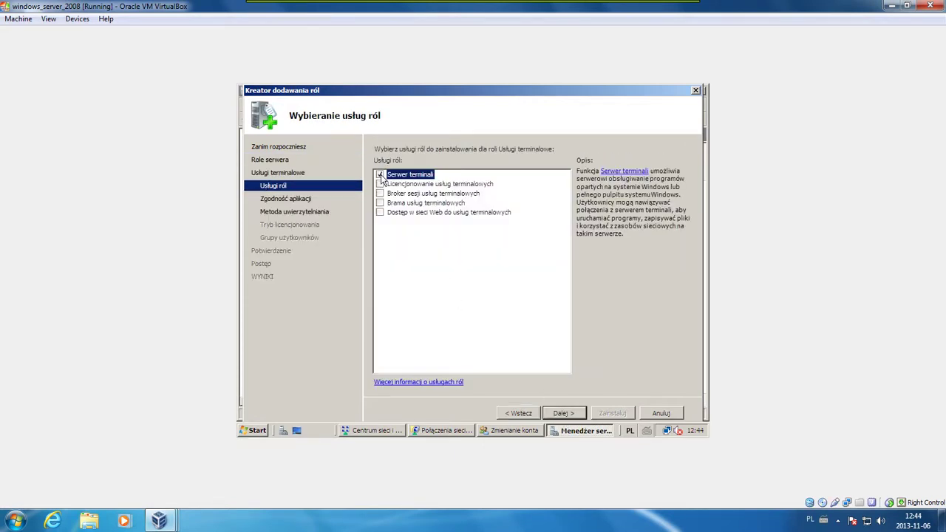
# Choose no network-level authentication, defer licensing, keep default groups, and reach the confirmation summary
pyautogui.click(556, 413)
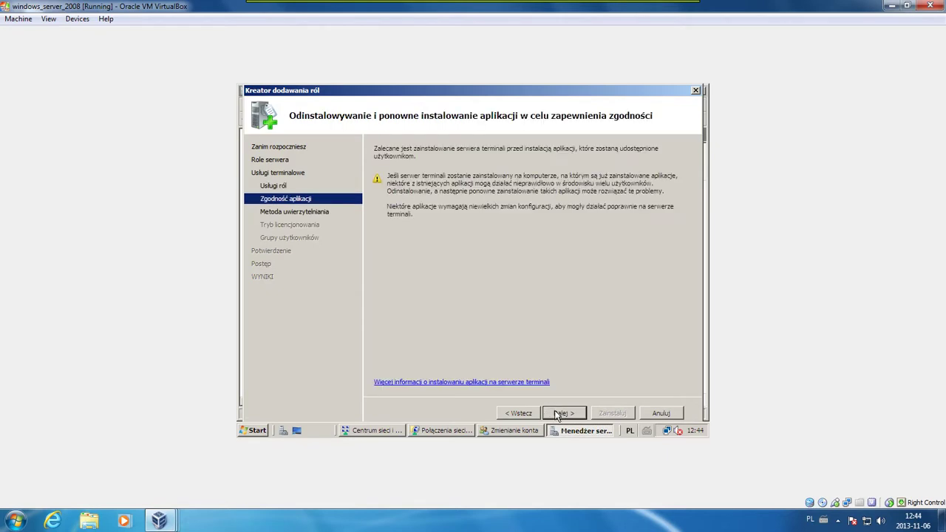
pyautogui.click(558, 414)
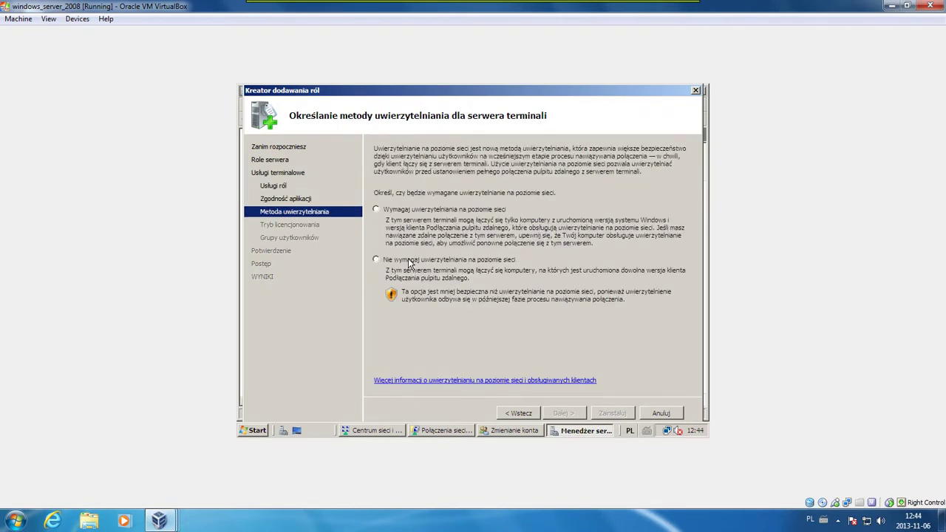
pyautogui.click(409, 260)
pyautogui.click(562, 413)
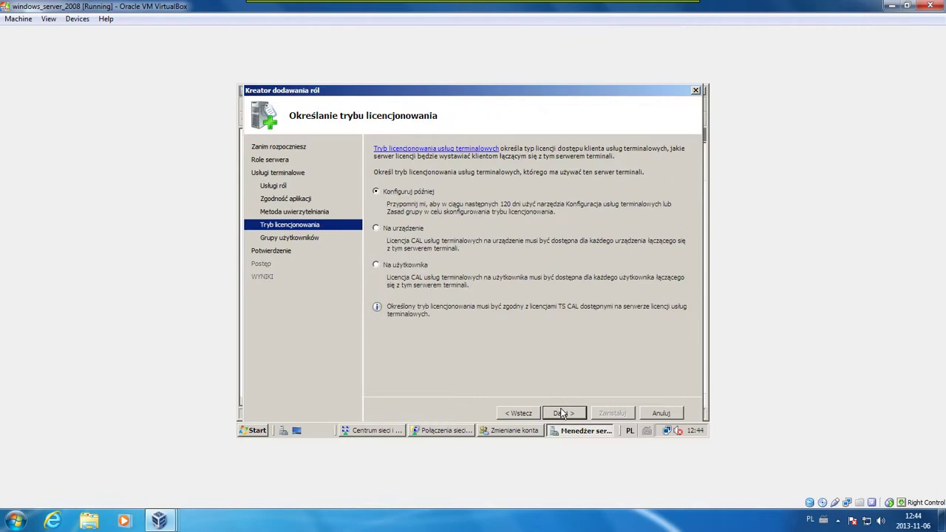
pyautogui.click(565, 415)
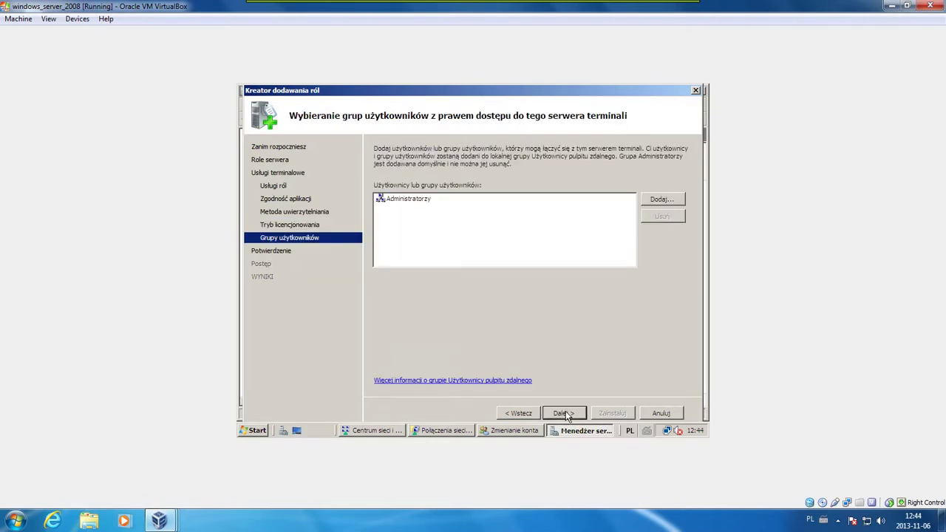
pyautogui.click(565, 414)
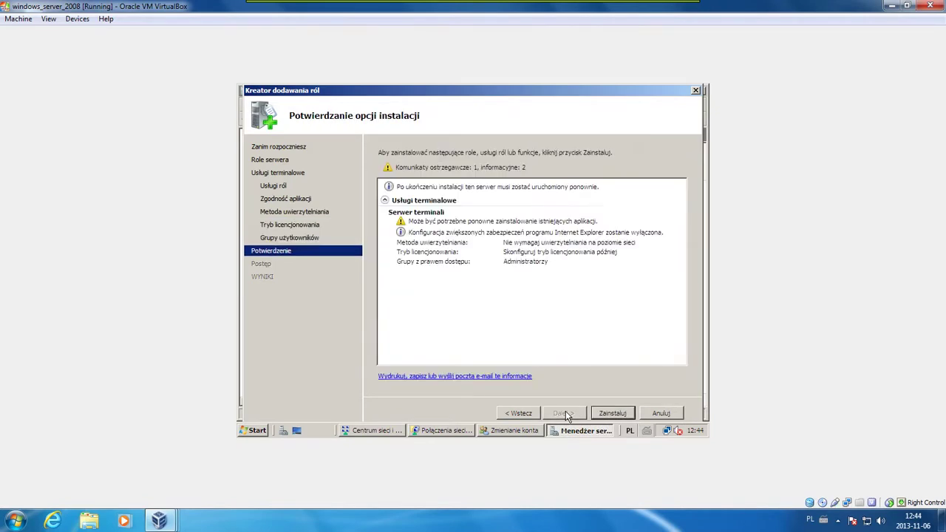
# Install the terminal server role, close the wizard when finished, and answer the restart prompt
pyautogui.click(601, 415)
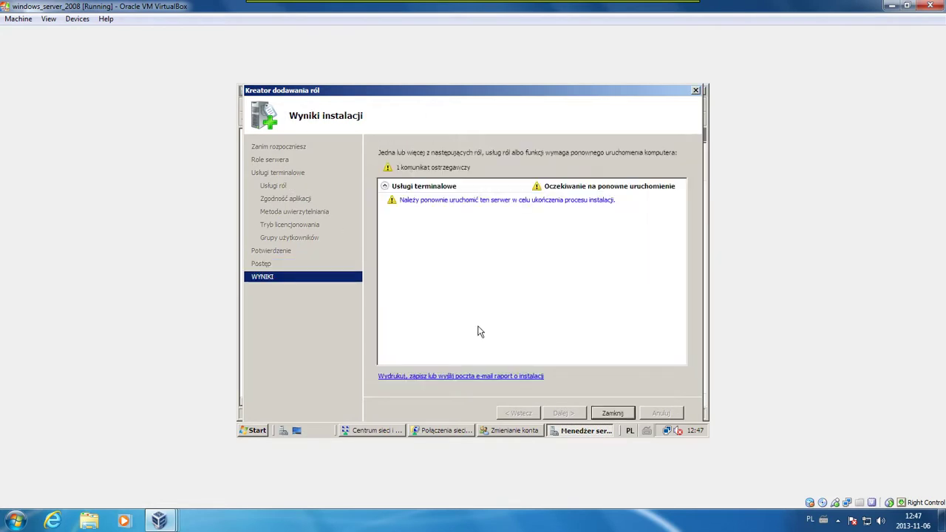
pyautogui.click(600, 413)
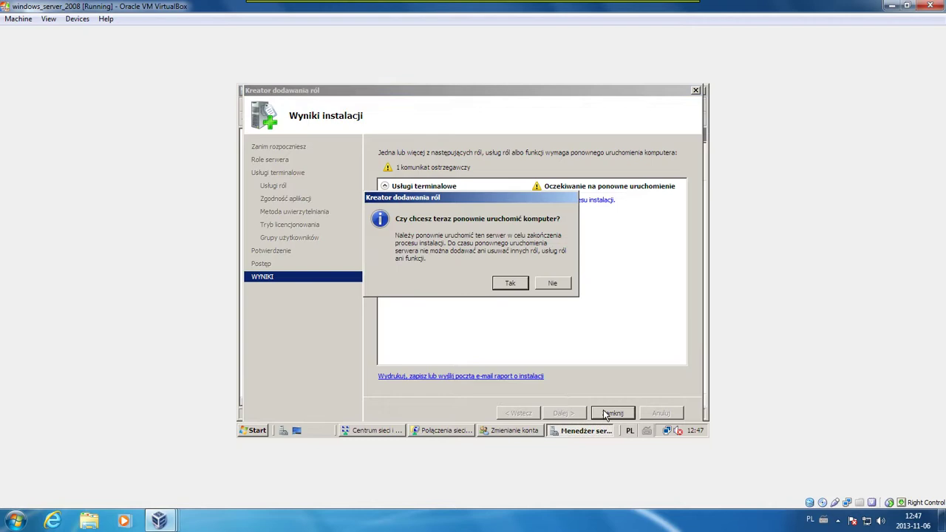
pyautogui.click(500, 288)
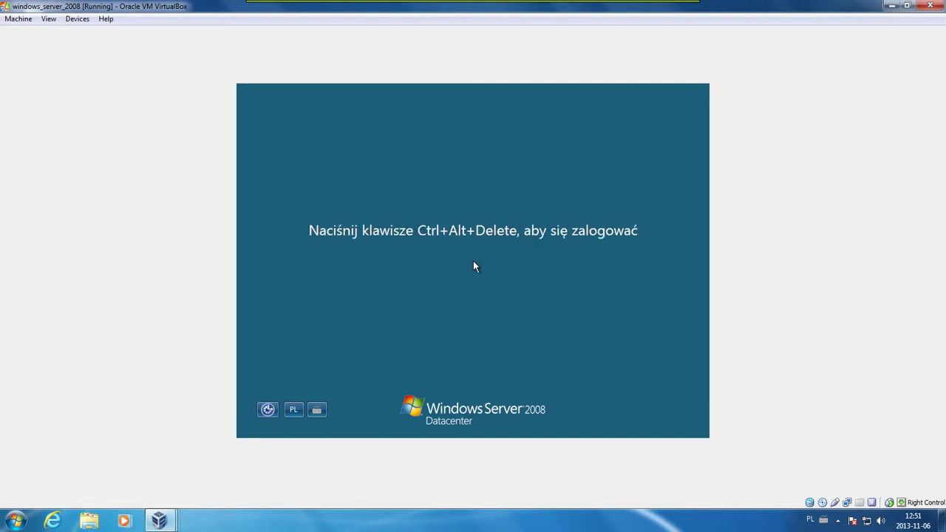
# Send Ctrl+Alt+Del to the server guest and log in as administrator with its password
pyautogui.click(16, 19)
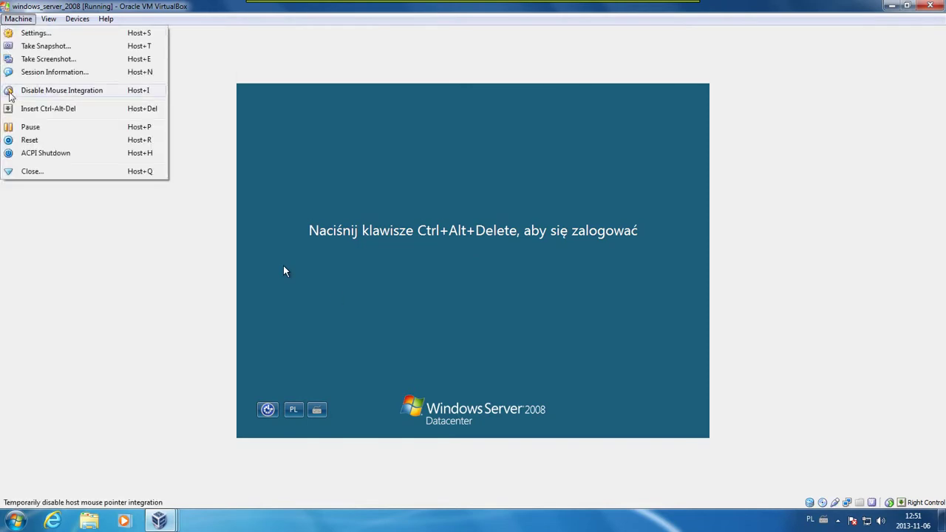
pyautogui.click(13, 111)
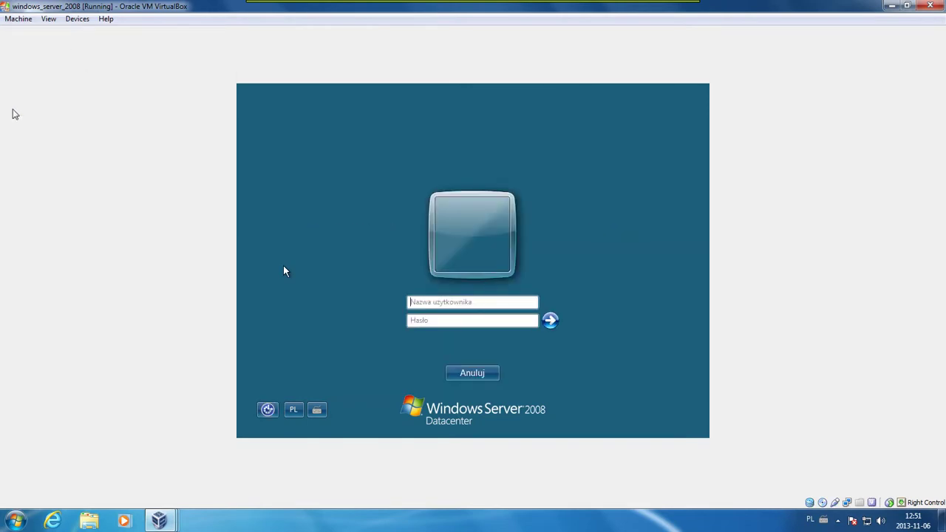
pyautogui.write('administrator*****')
pyautogui.press('Return')
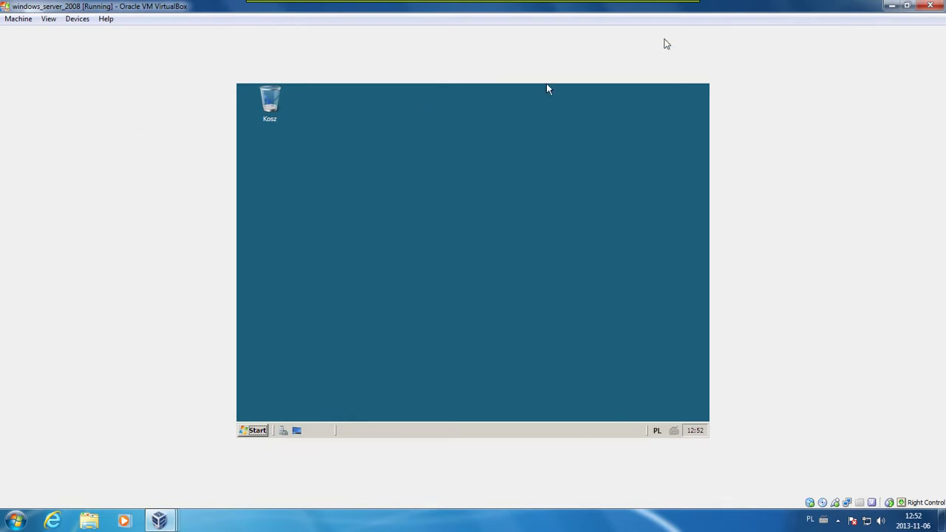
# Minimize the server VM and open Network Connections from the XP guest's Control Panel
pyautogui.click(891, 7)
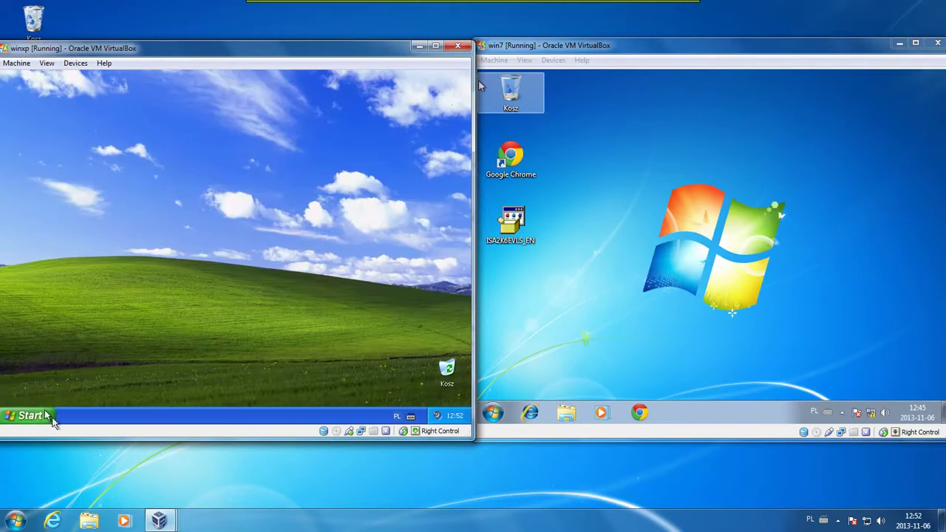
pyautogui.click(52, 416)
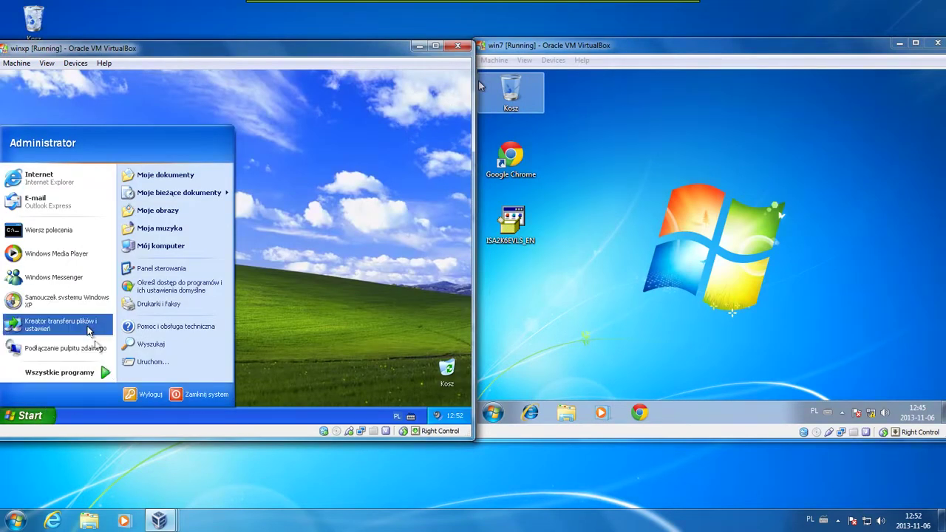
pyautogui.click(152, 286)
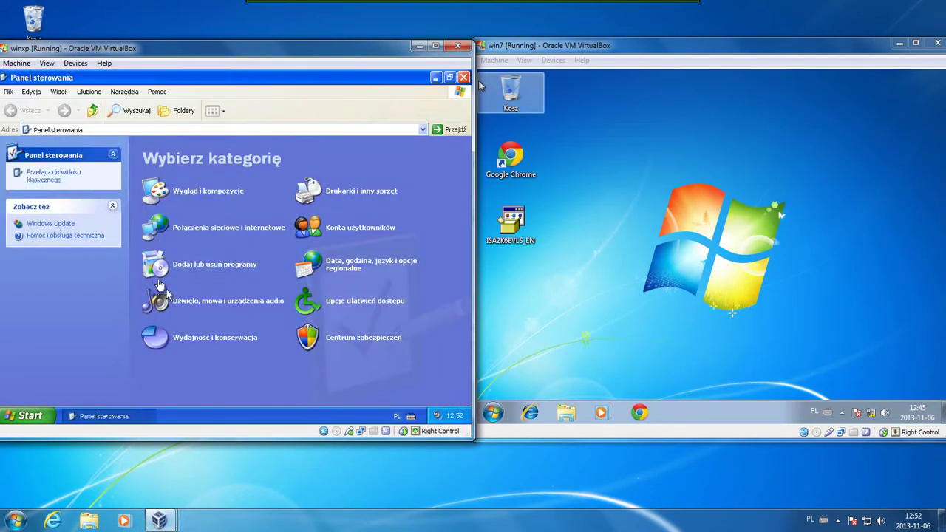
pyautogui.click(190, 230)
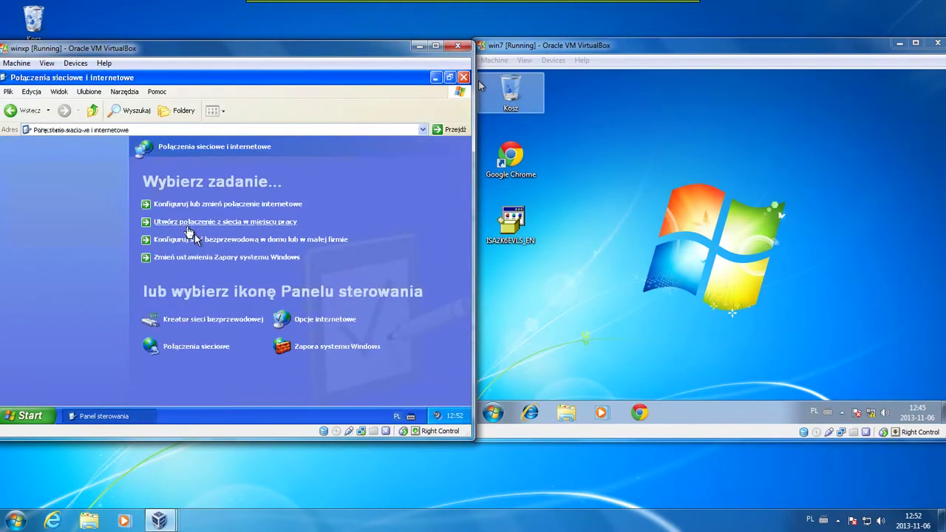
pyautogui.click(183, 349)
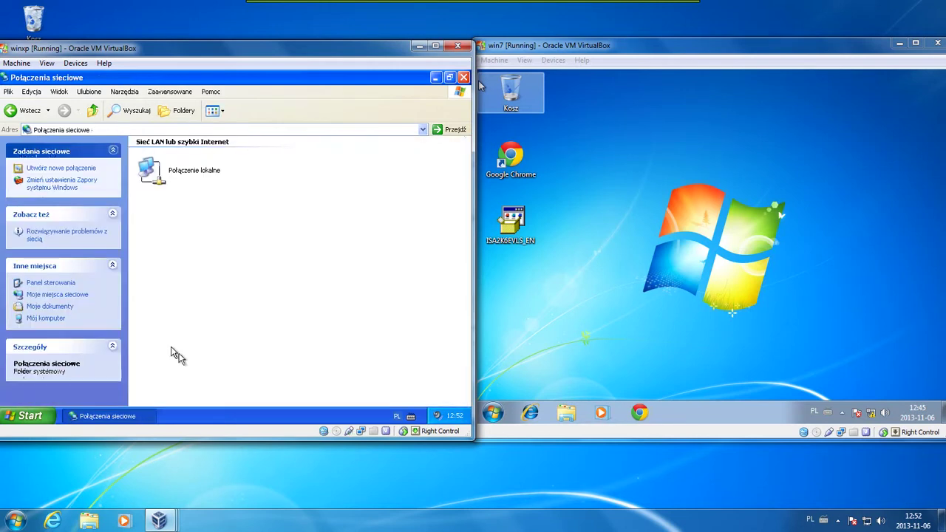
# Set XP's local connection TCP/IP to 192.168.1.2, mask 255.255.255.0, gateway 192.168.1.1
pyautogui.rightClick(167, 182)
pyautogui.click(186, 271)
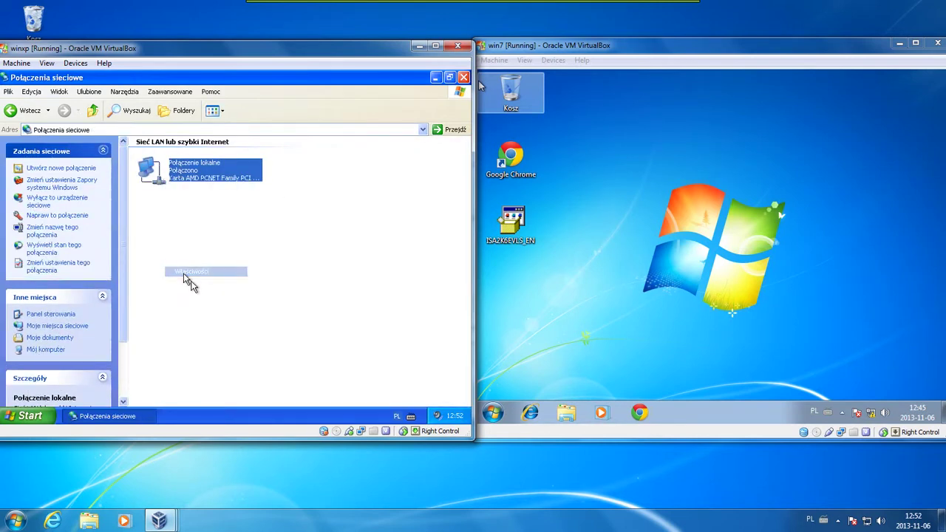
pyautogui.doubleClick(127, 210)
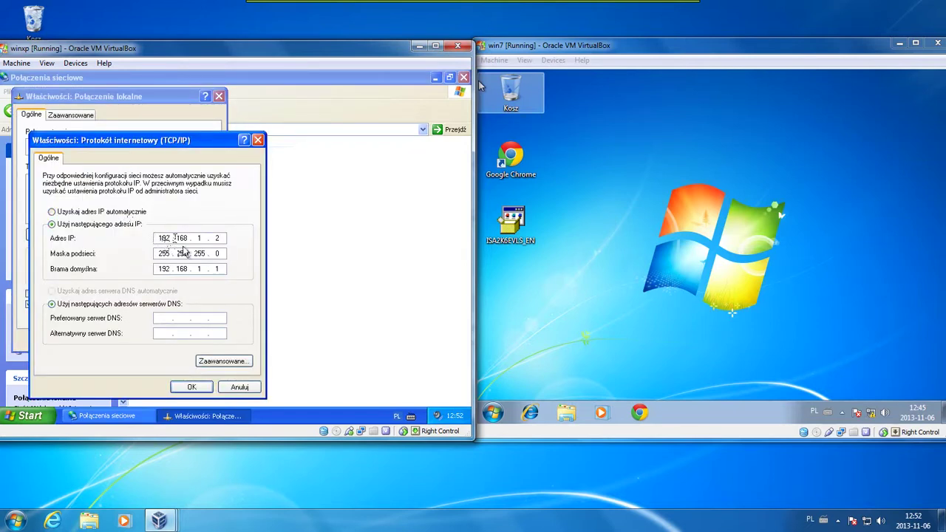
pyautogui.click(190, 388)
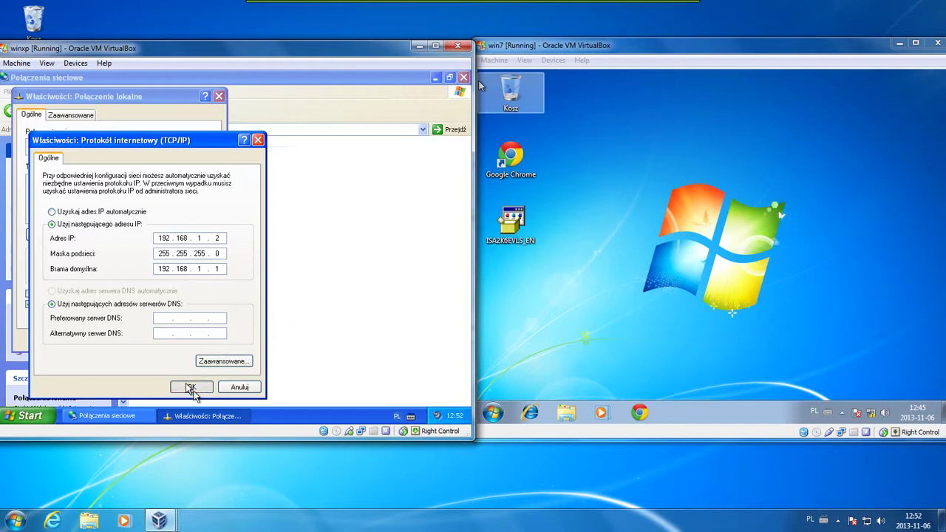
pyautogui.click(163, 344)
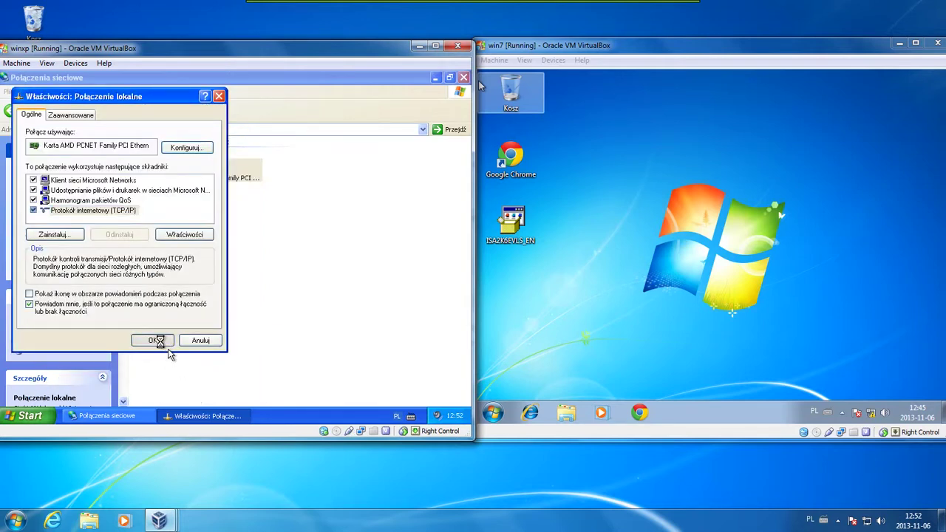
# Switch to the Win7 guest and open its network adapter list via Network and Sharing Center
pyautogui.click(493, 412)
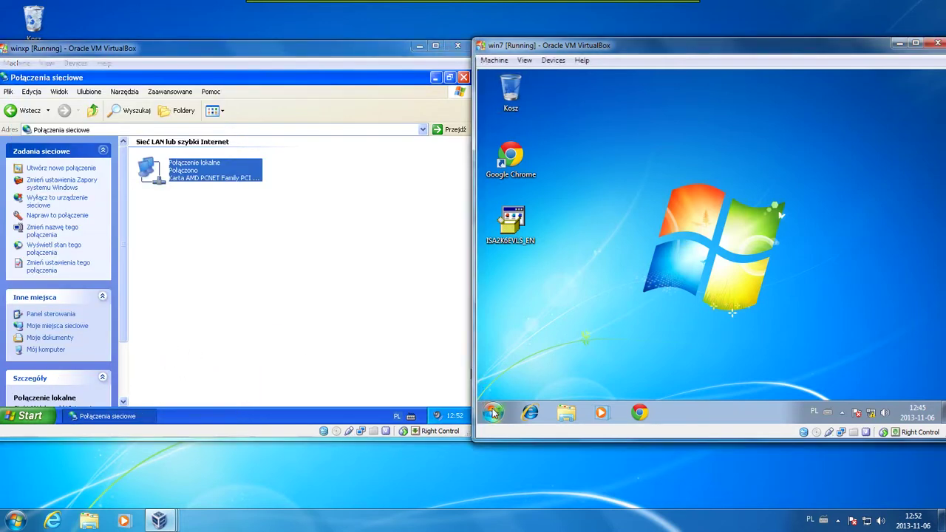
pyautogui.click(493, 412)
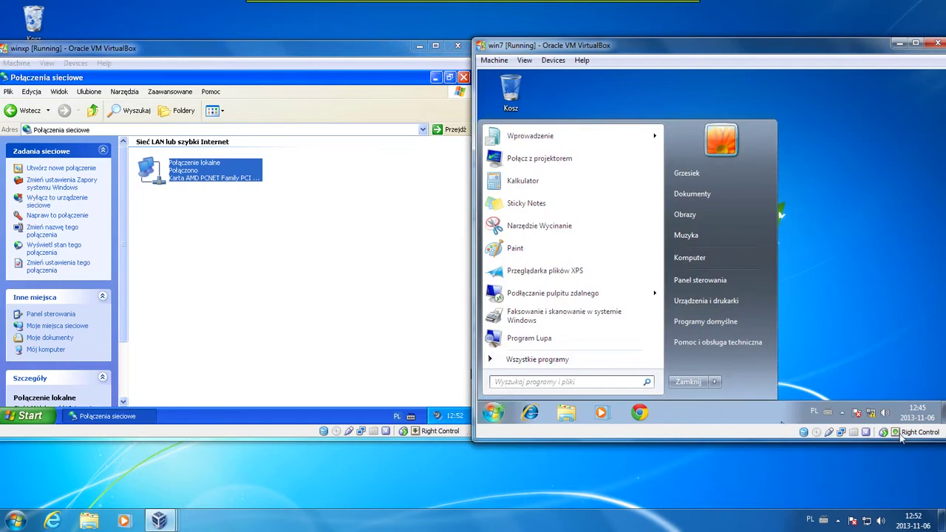
pyautogui.rightClick(873, 415)
pyautogui.click(858, 406)
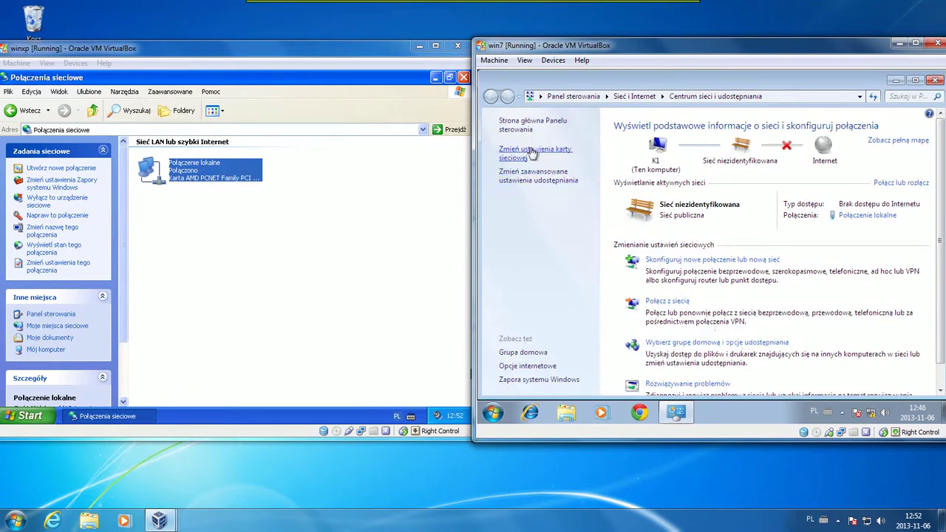
pyautogui.click(531, 152)
# Set Win7's local connection IPv4 to 192.168.1.5, mask 255.255.255.0, gateway 192.168.1.1
pyautogui.rightClick(530, 152)
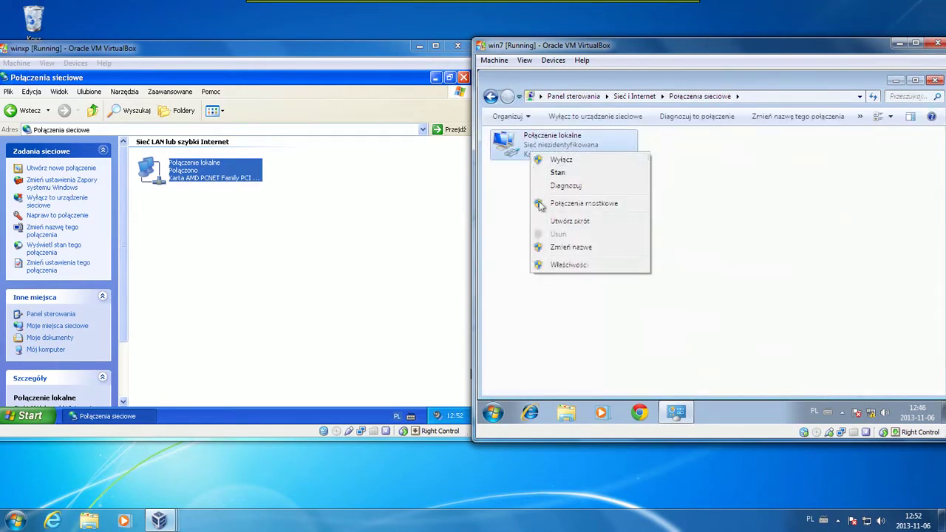
pyautogui.click(542, 266)
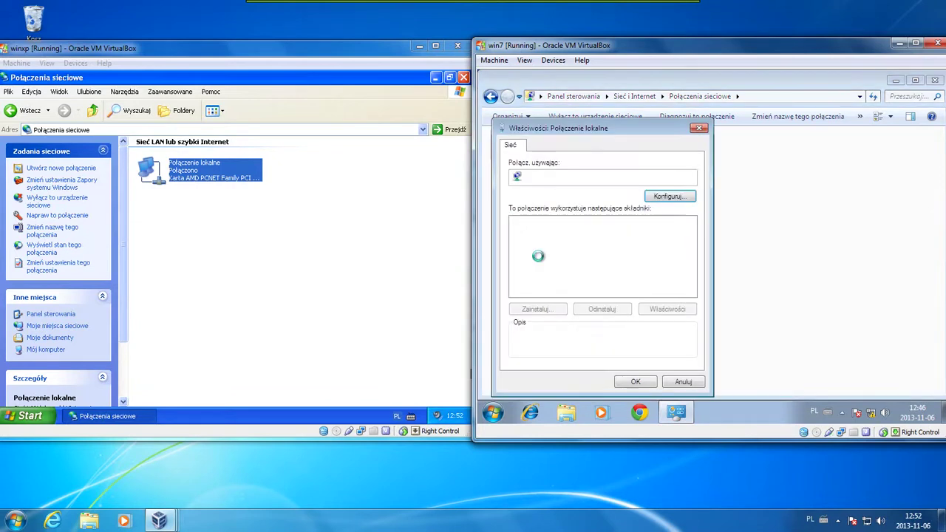
pyautogui.doubleClick(544, 263)
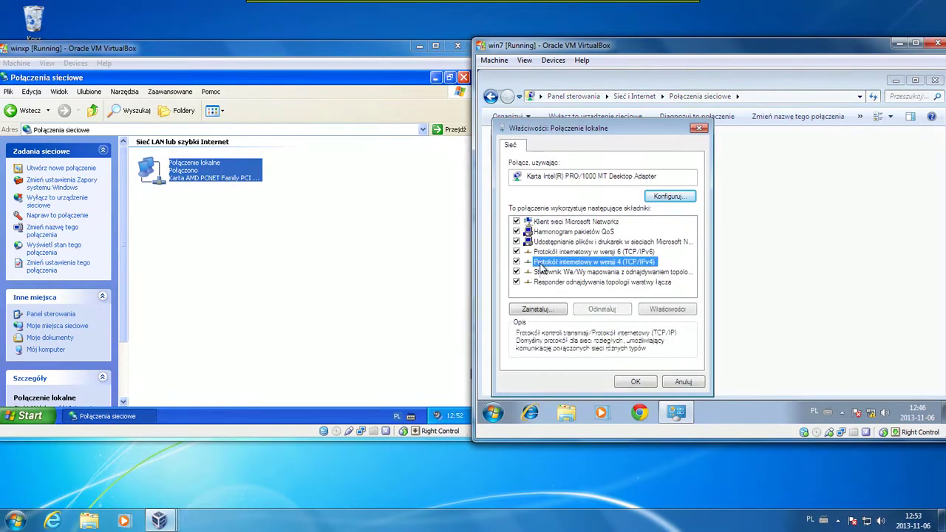
pyautogui.click(568, 220)
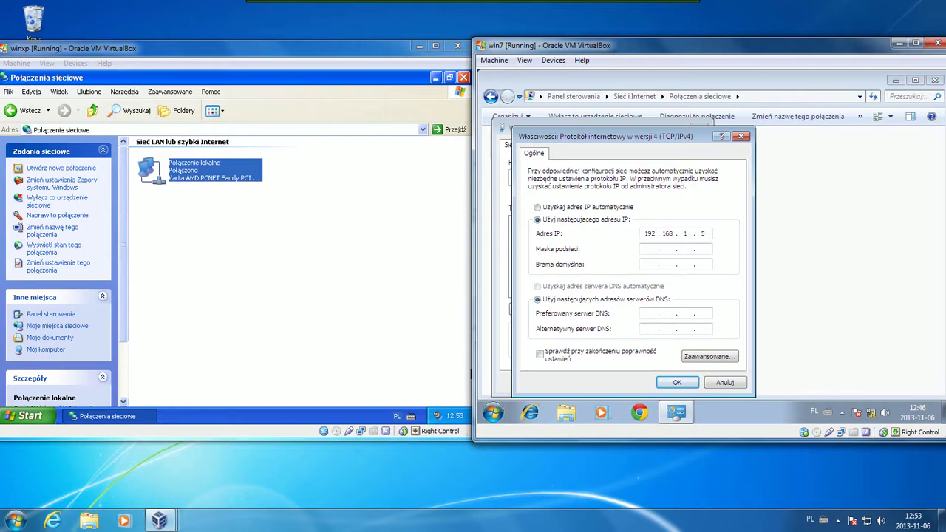
pyautogui.click(651, 249)
pyautogui.click(675, 384)
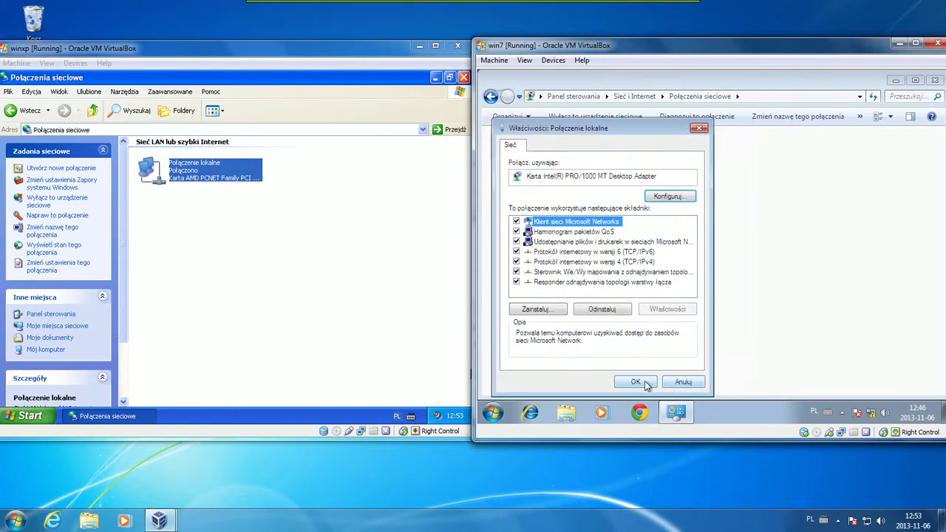
pyautogui.click(643, 384)
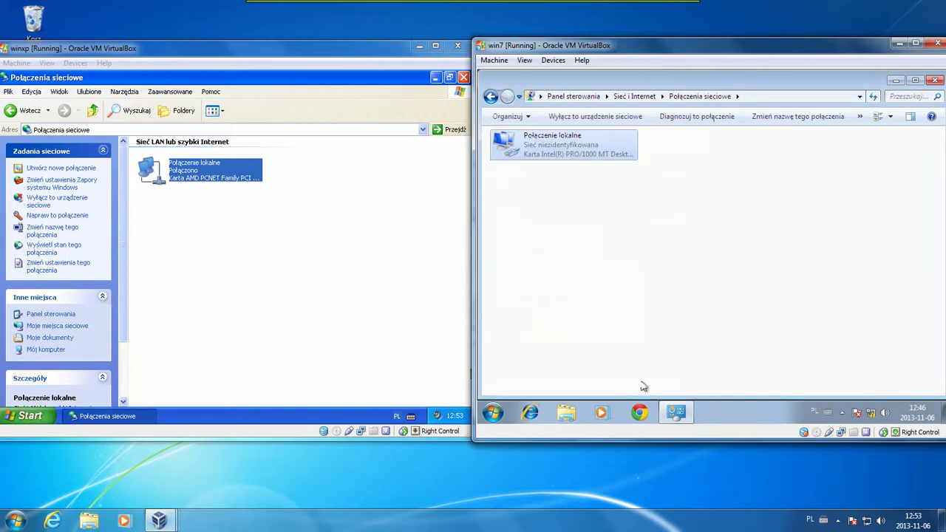
pyautogui.click(935, 79)
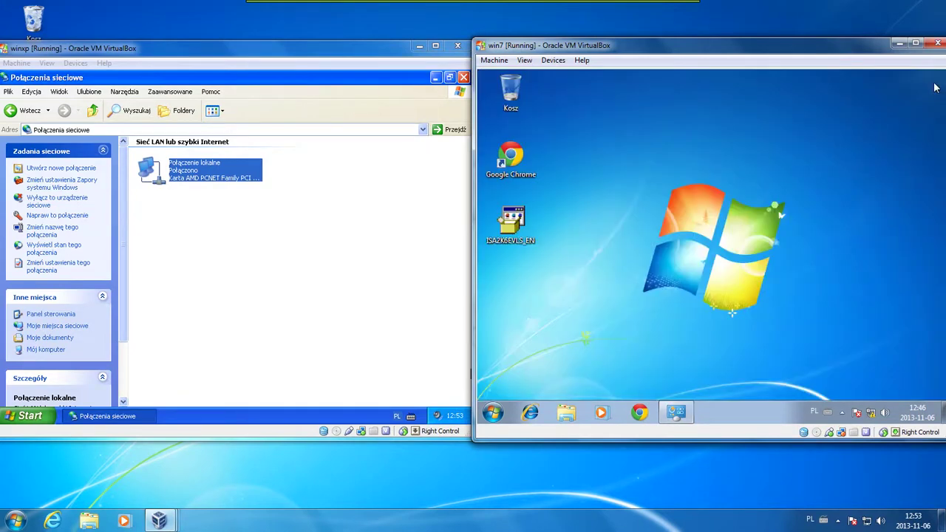
# Launch Remote Desktop on Win7, mark 'Sieć 7' as a home network, and connect to 192.168.1.1
pyautogui.click(493, 413)
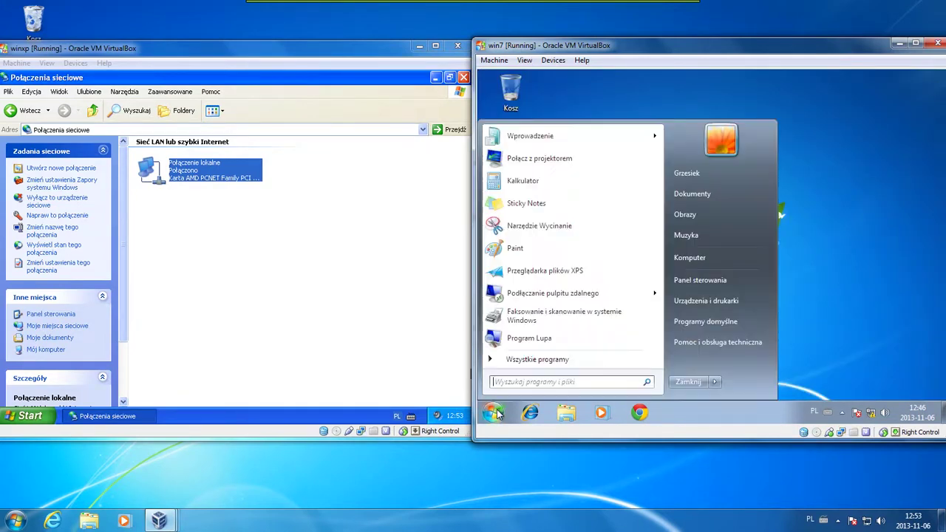
pyautogui.click(546, 293)
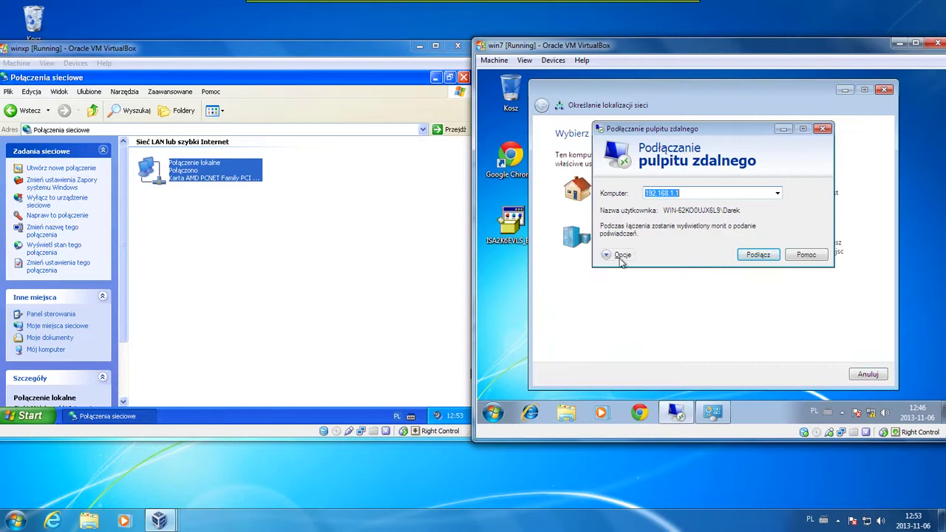
pyautogui.click(564, 191)
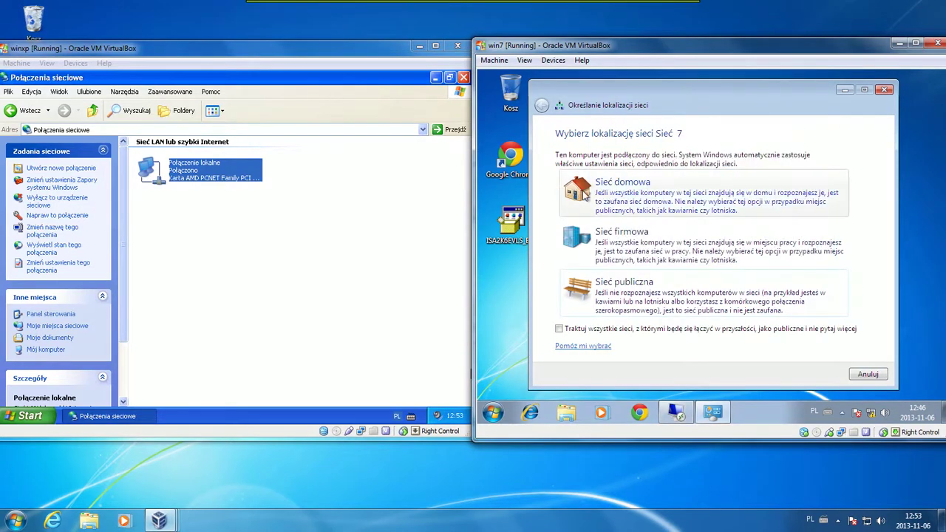
pyautogui.click(578, 191)
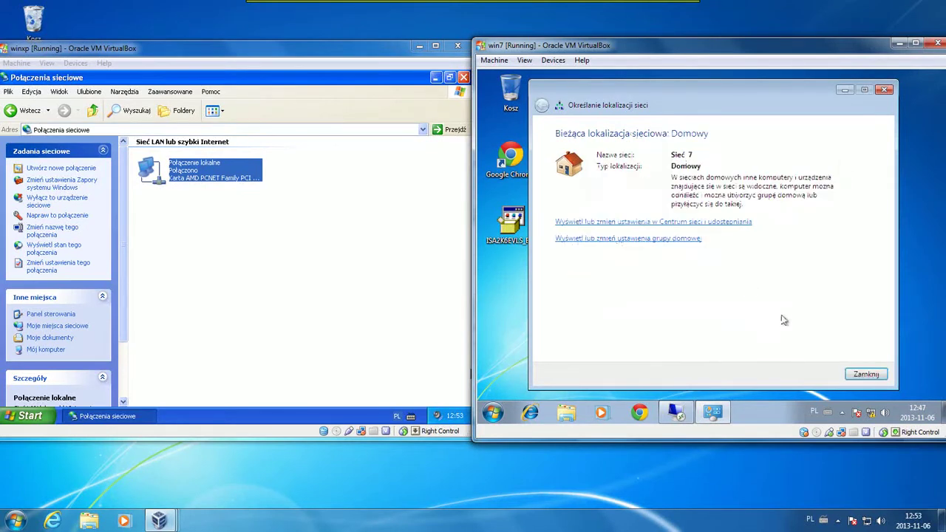
pyautogui.click(859, 374)
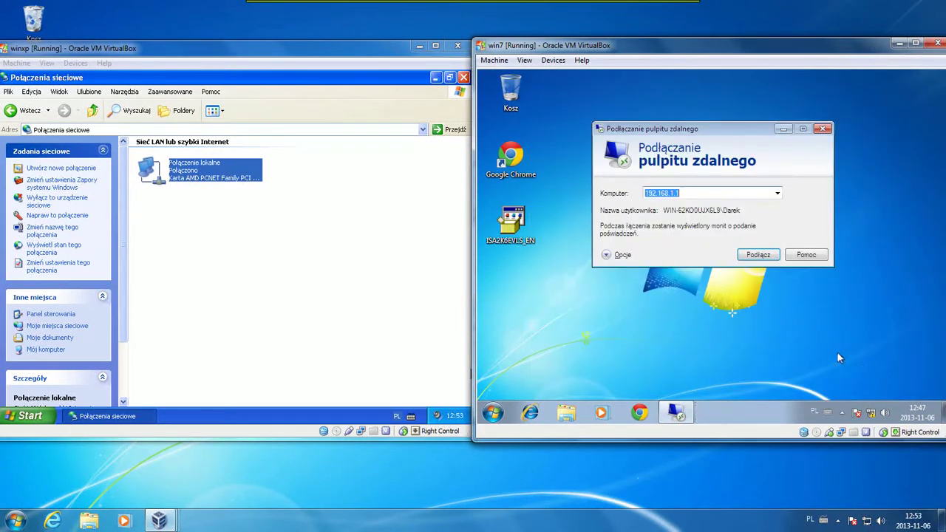
pyautogui.click(763, 258)
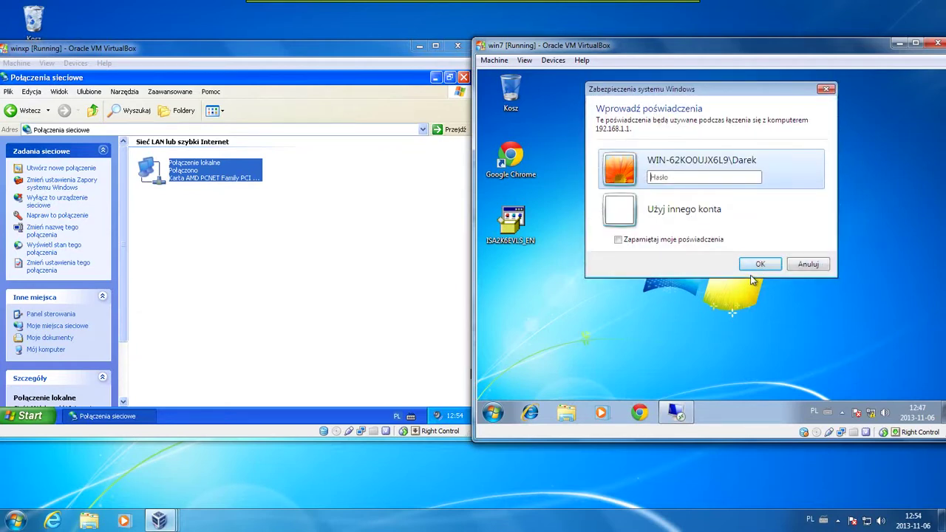
# Sign in with another 192.168.1.1 server account and password, accepting the untrusted certificate
pyautogui.click(706, 220)
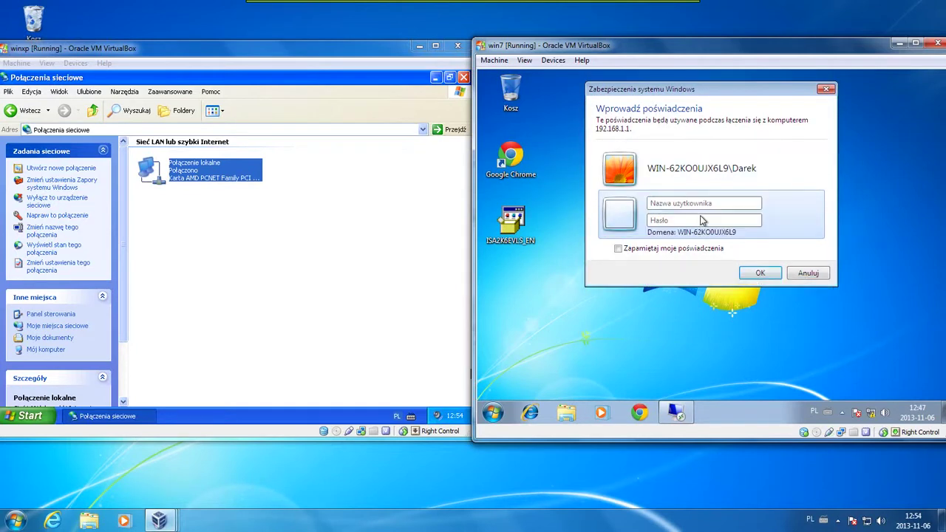
pyautogui.write('192.168.1.1\\D')
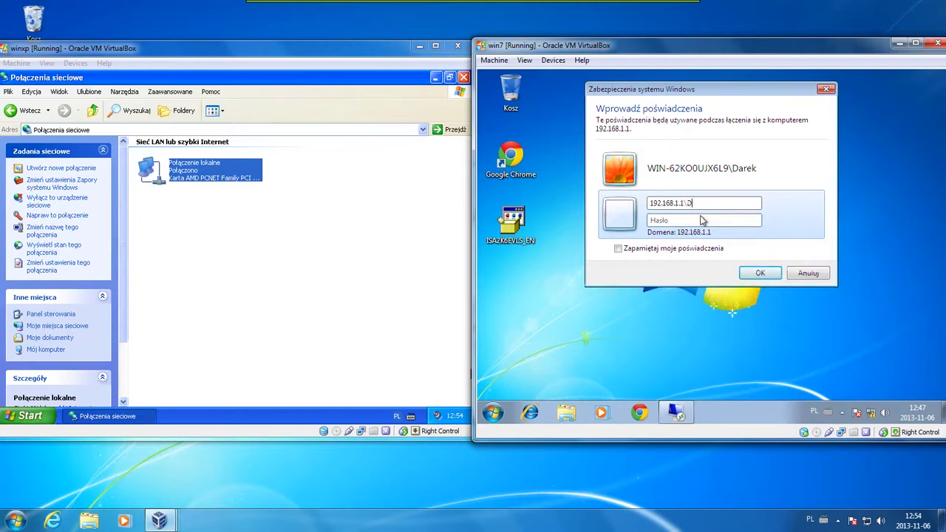
pyautogui.write('arek')
pyautogui.write('•••')
pyautogui.write('•••')
pyautogui.press('Return')
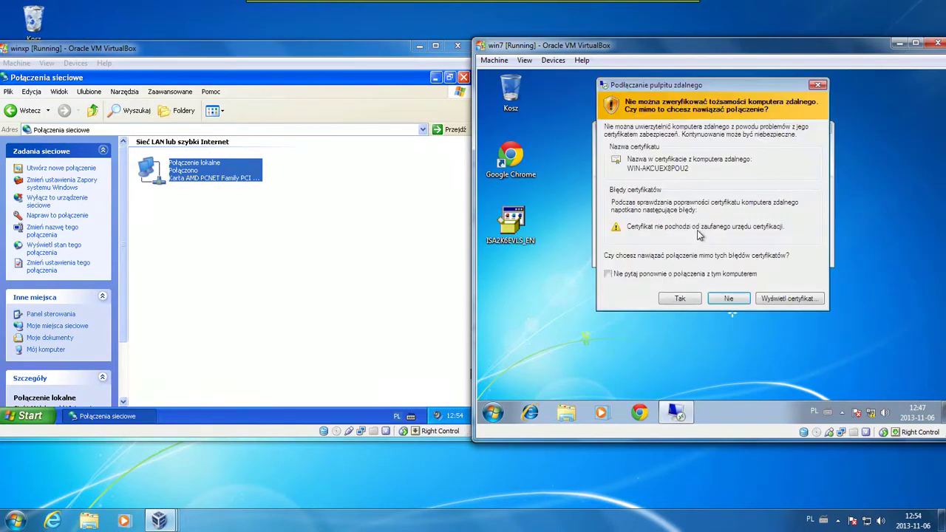
pyautogui.click(677, 300)
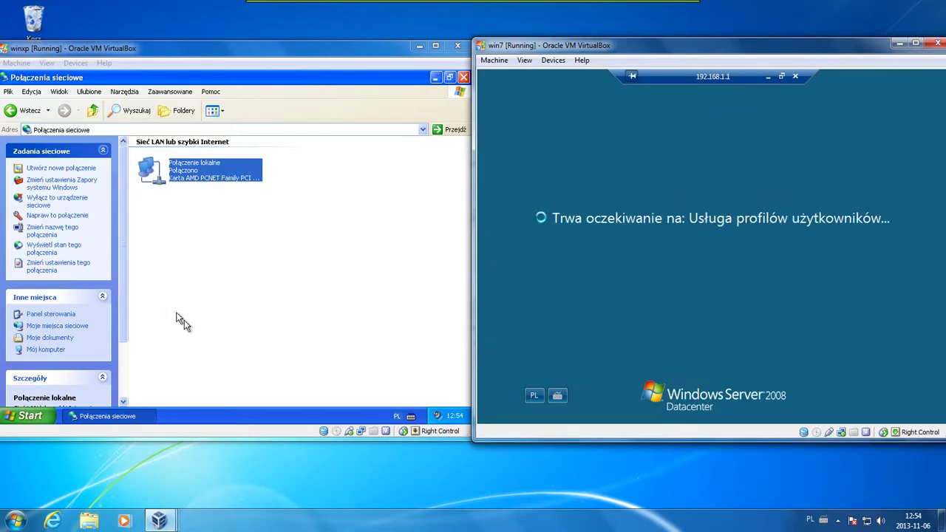
pyautogui.click(42, 413)
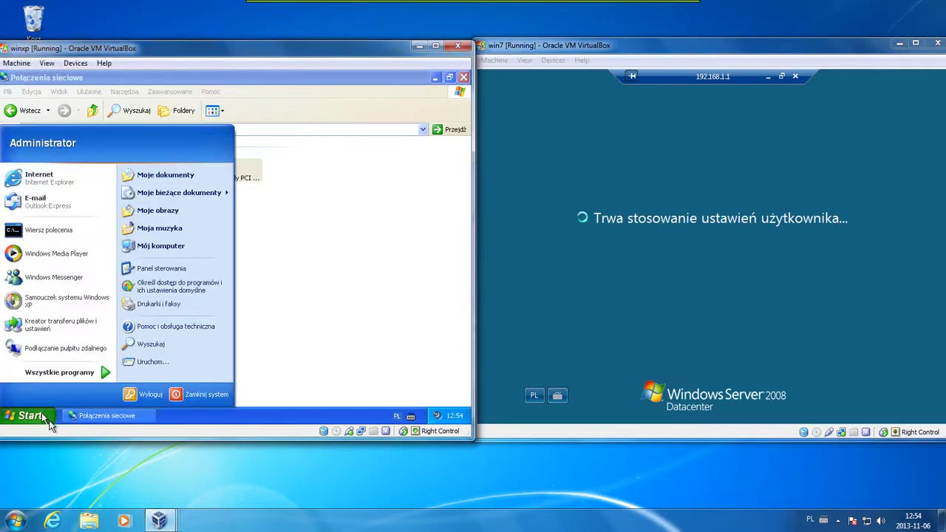
# Connect XP's Remote Desktop client to 192.168.1.1 and sign in with the server account's password
pyautogui.click(94, 358)
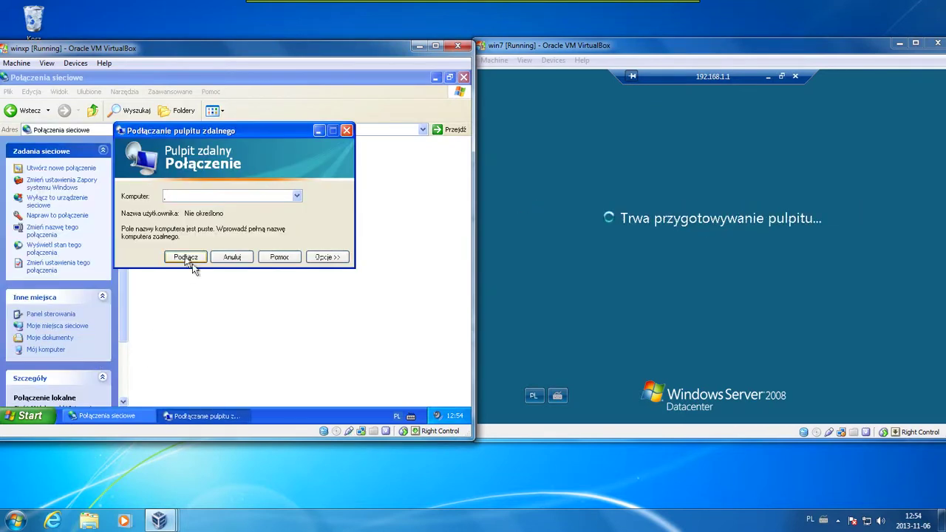
pyautogui.write('192.168')
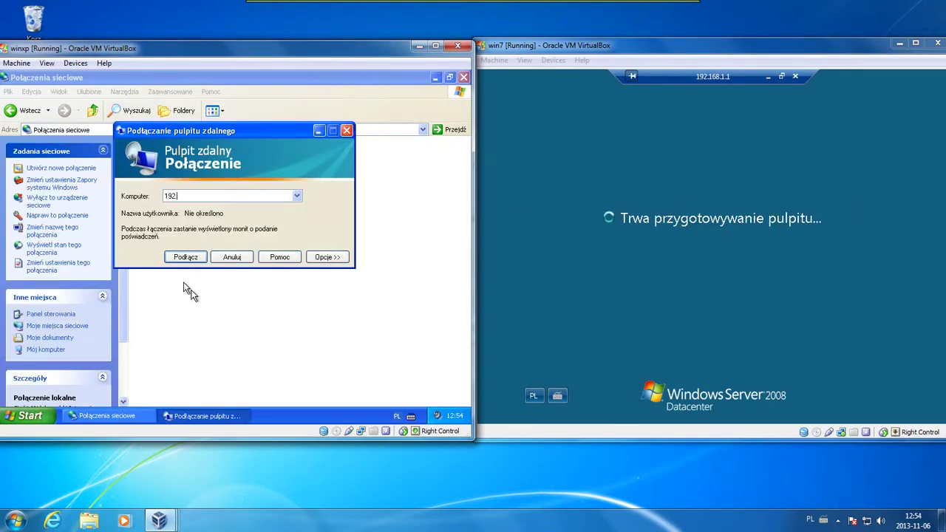
pyautogui.write('.1.1')
pyautogui.press('Return')
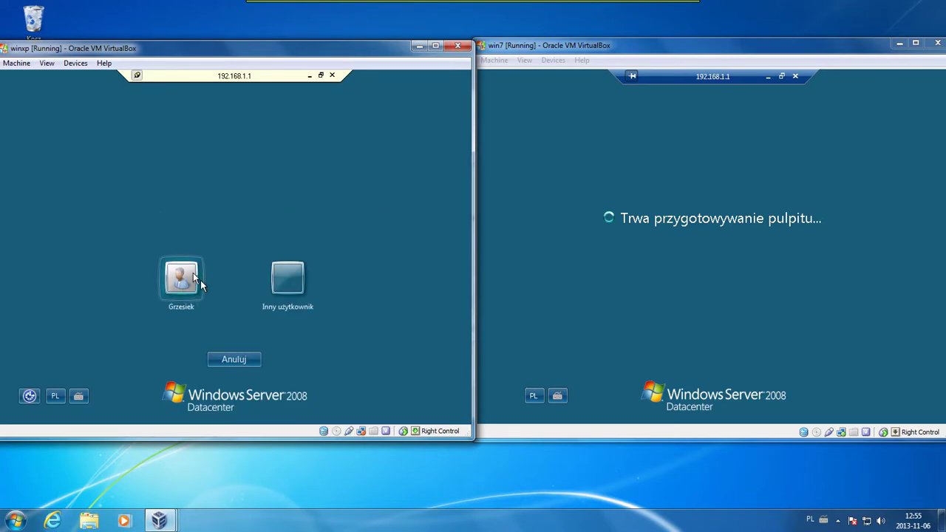
pyautogui.click(194, 276)
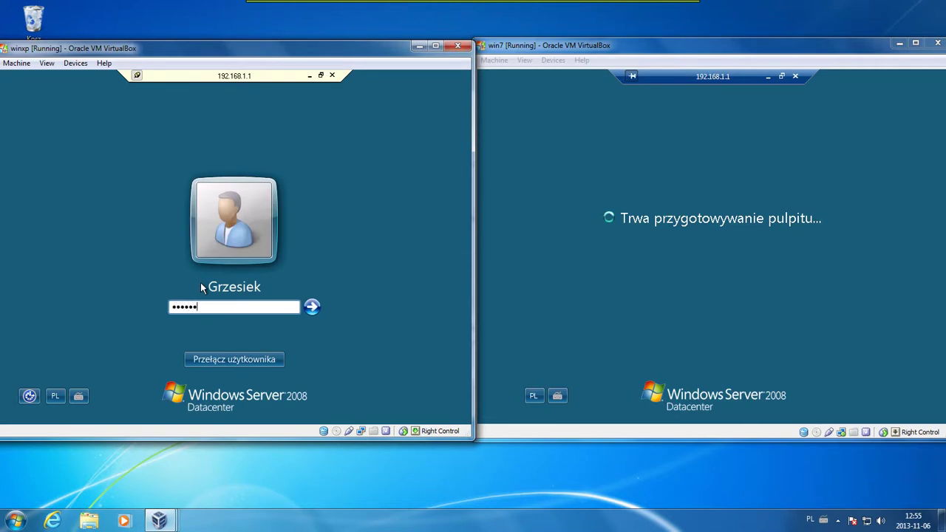
pyautogui.press('Return')
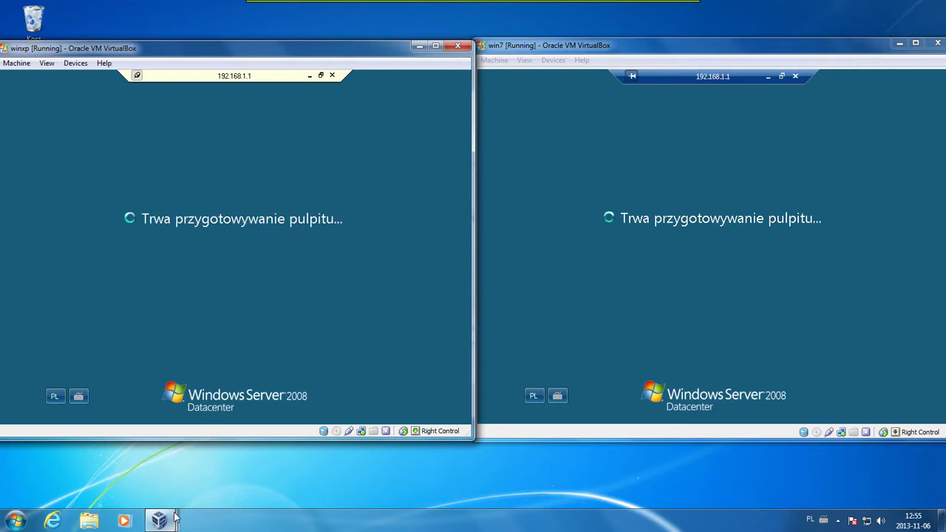
# Bring the server VM window forward, restore it to normal size and move it higher
pyautogui.moveTo(169, 521)
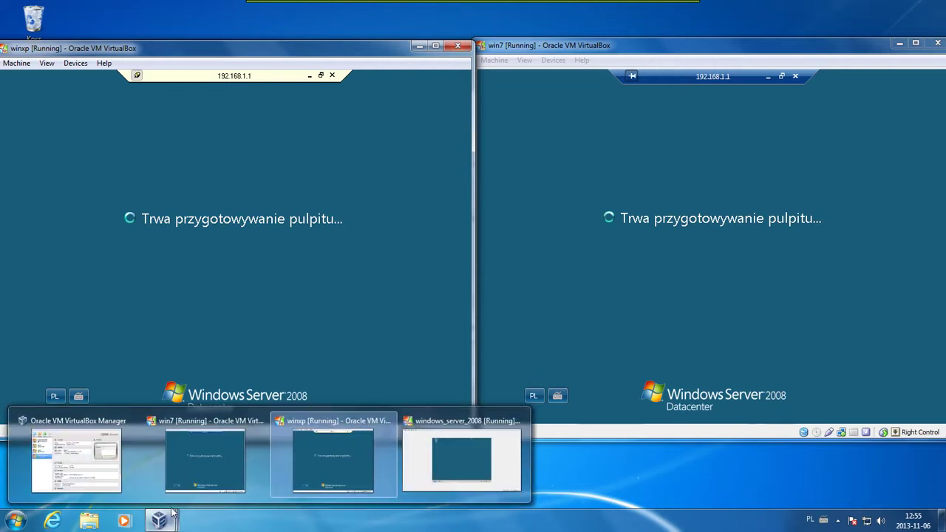
pyautogui.click(476, 486)
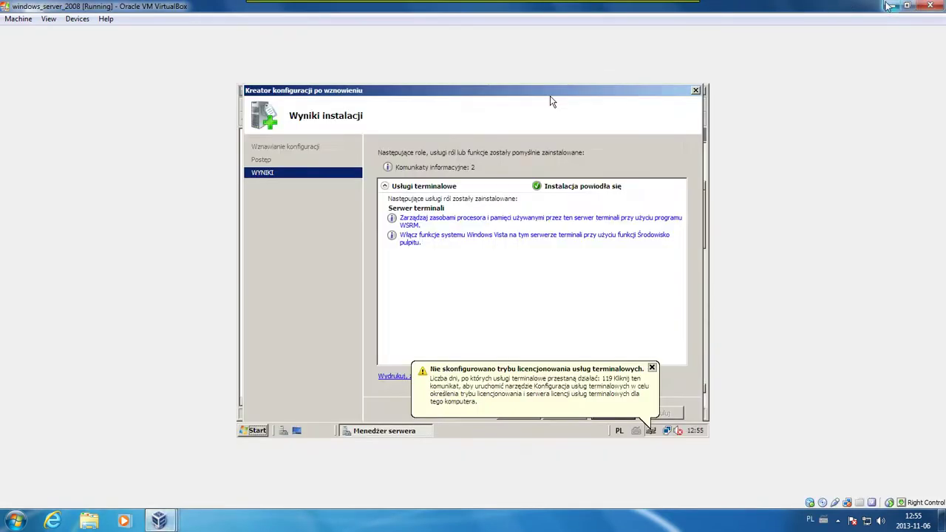
pyautogui.click(906, 10)
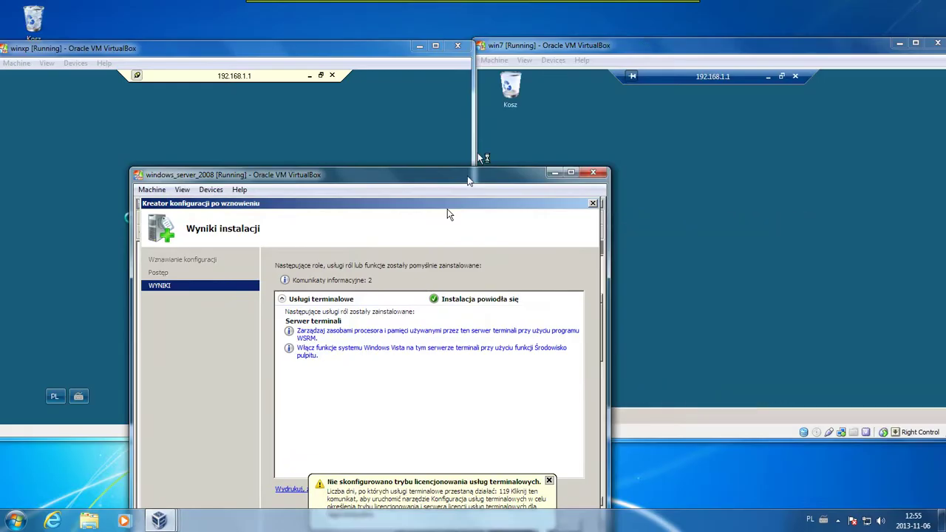
pyautogui.moveTo(467, 182); pyautogui.dragTo(519, 110)
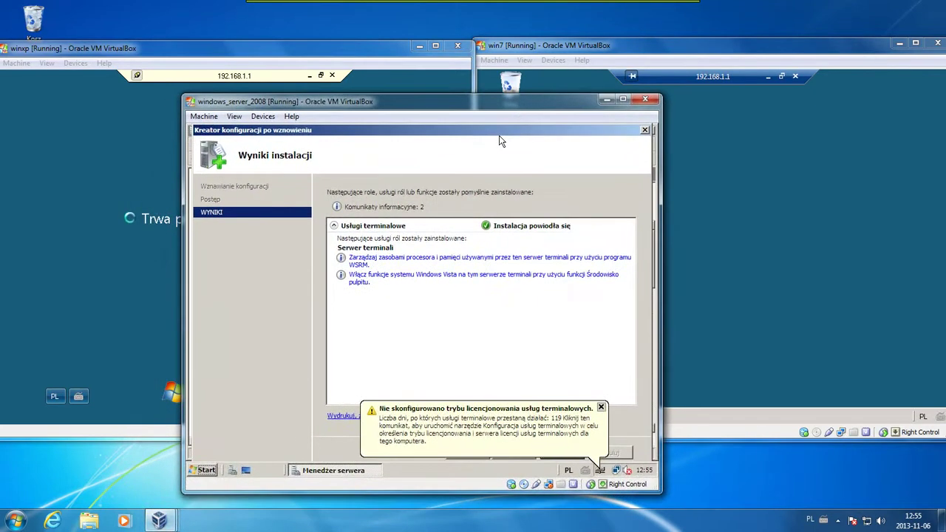
# Dismiss the licensing warning, close the installation results and Server Manager, then bring Win7 forward
pyautogui.click(601, 408)
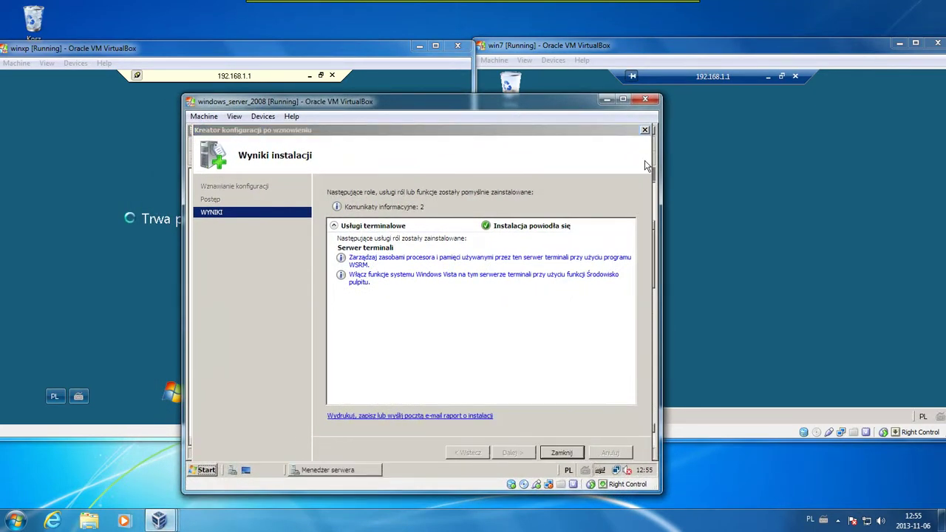
pyautogui.click(645, 131)
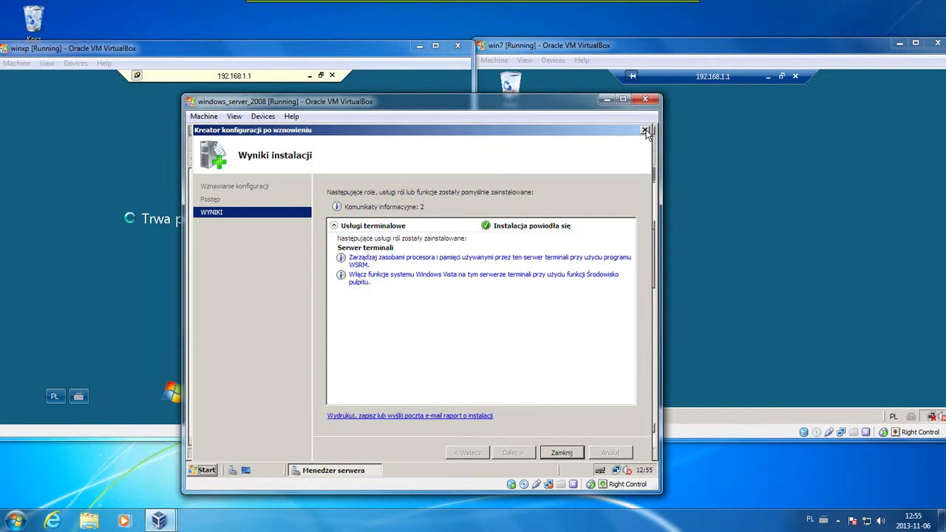
pyautogui.click(647, 132)
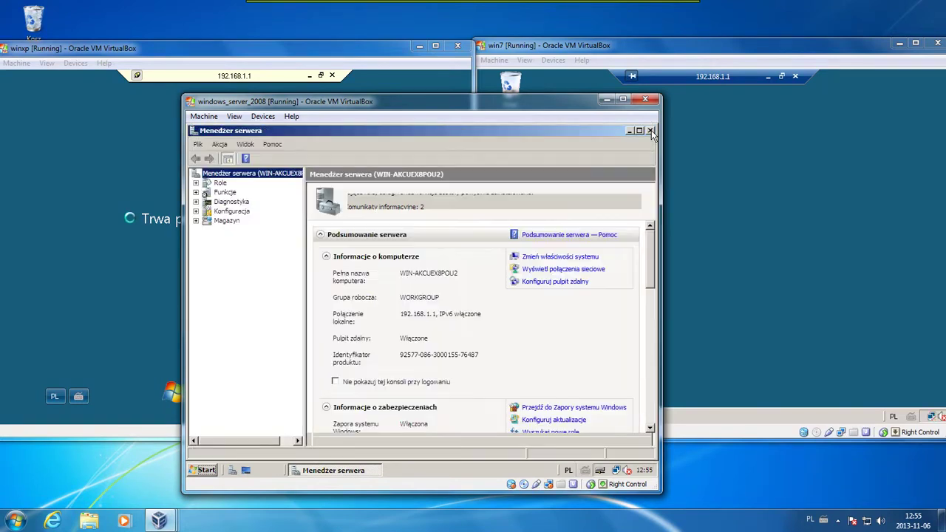
pyautogui.click(650, 131)
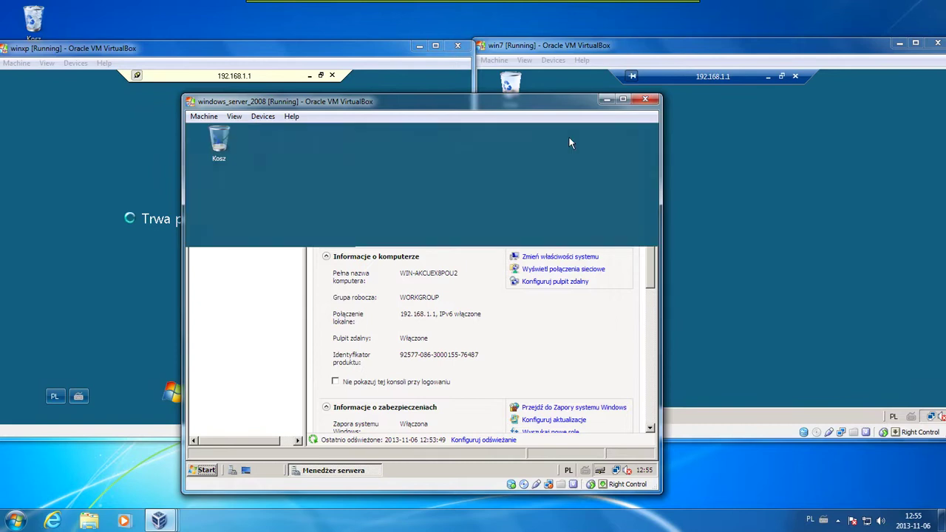
pyautogui.moveTo(549, 123); pyautogui.dragTo(745, 156)
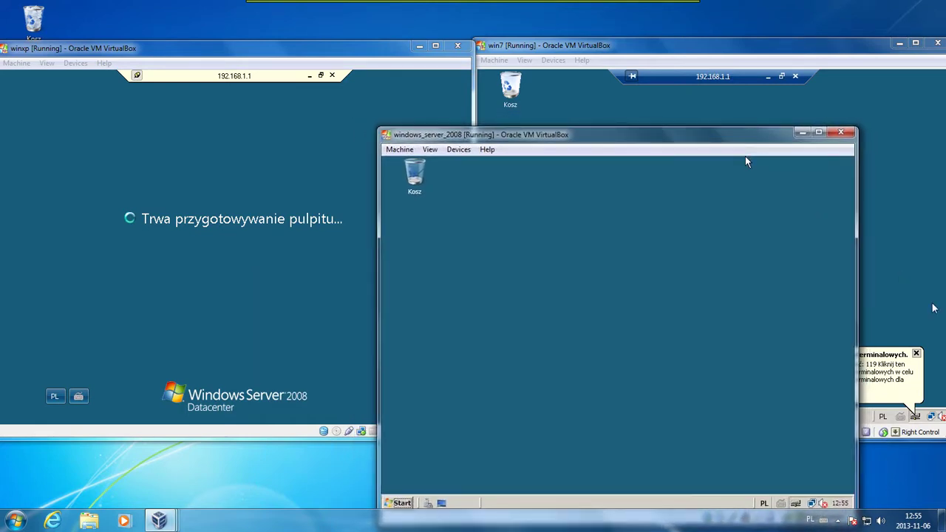
pyautogui.click(746, 111)
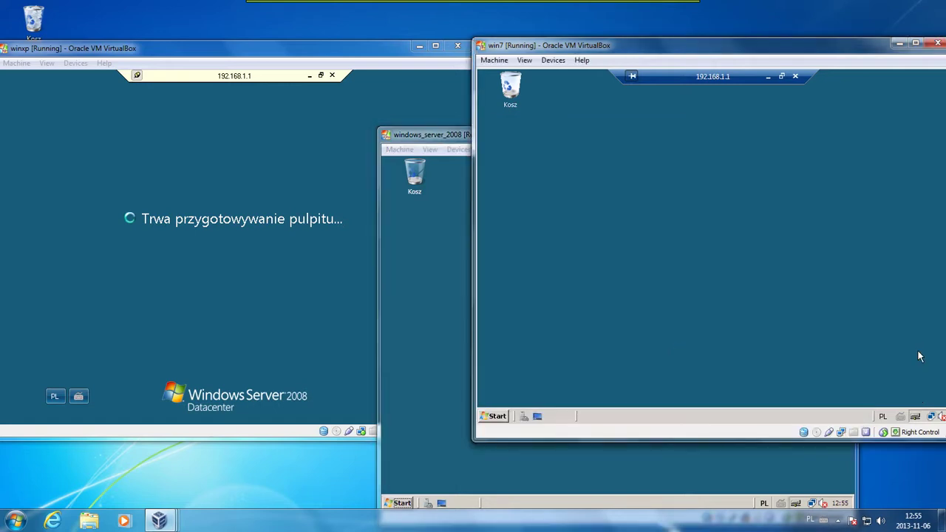
# Bring the XP and server VM windows forward, then open the Ashampoo Snap tray icon's menu
pyautogui.click(257, 55)
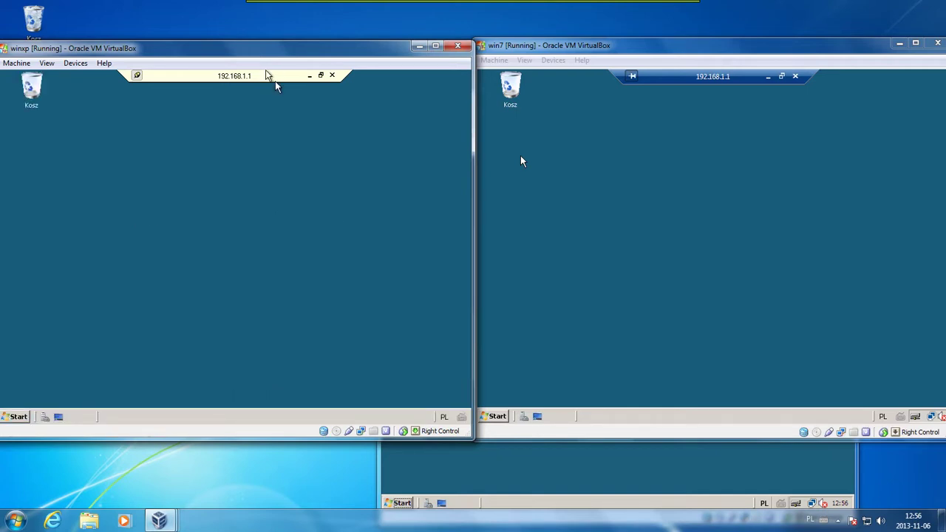
pyautogui.click(803, 477)
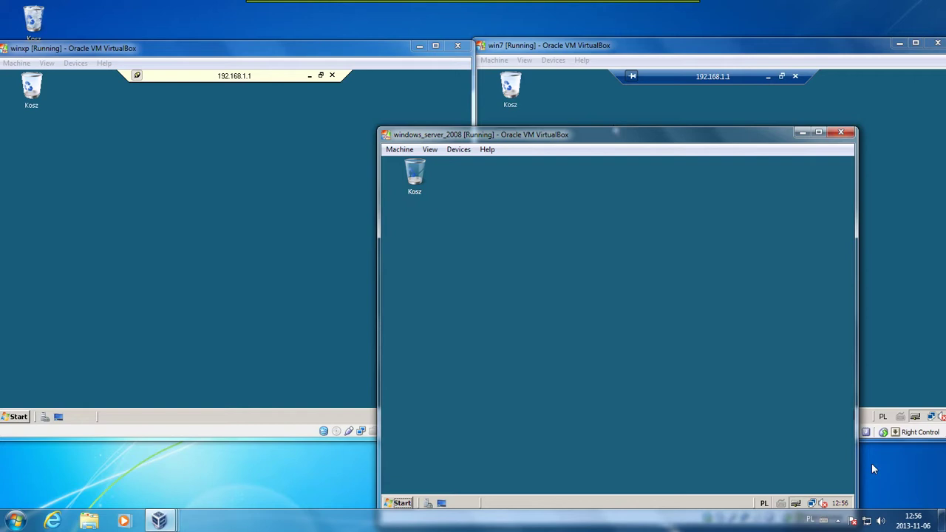
pyautogui.click(840, 520)
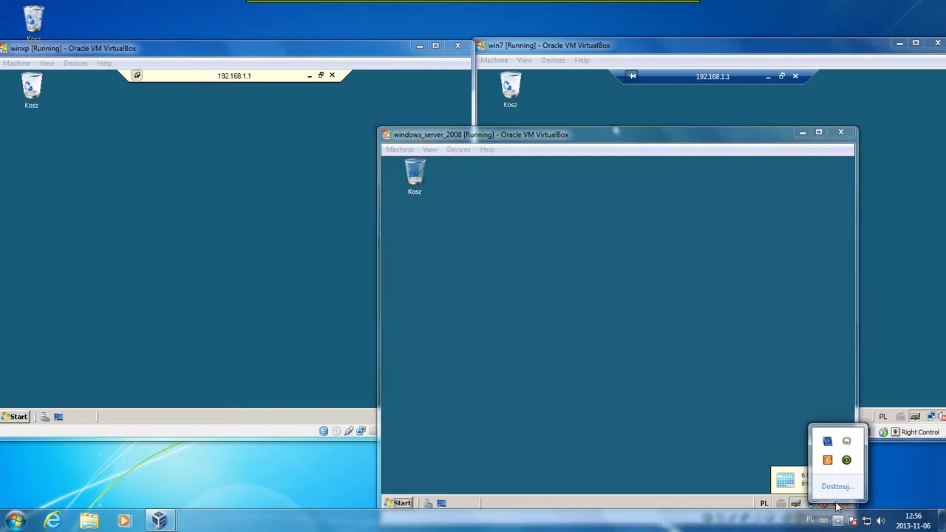
pyautogui.rightClick(846, 462)
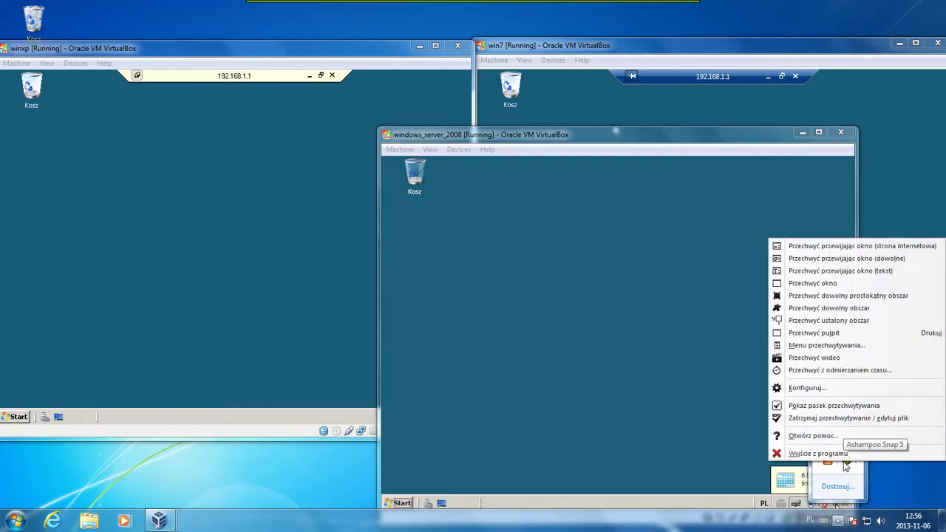